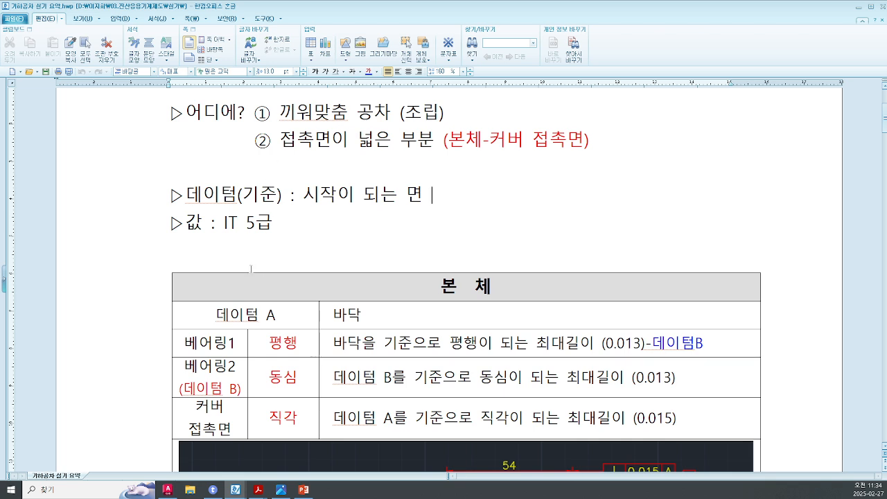
- Switch to the KS mechanical drafting standards PDF and find table 3, IT 공차
left_click_drag(222, 224, 277, 224)
left_click(293, 226)
left_click(257, 489)
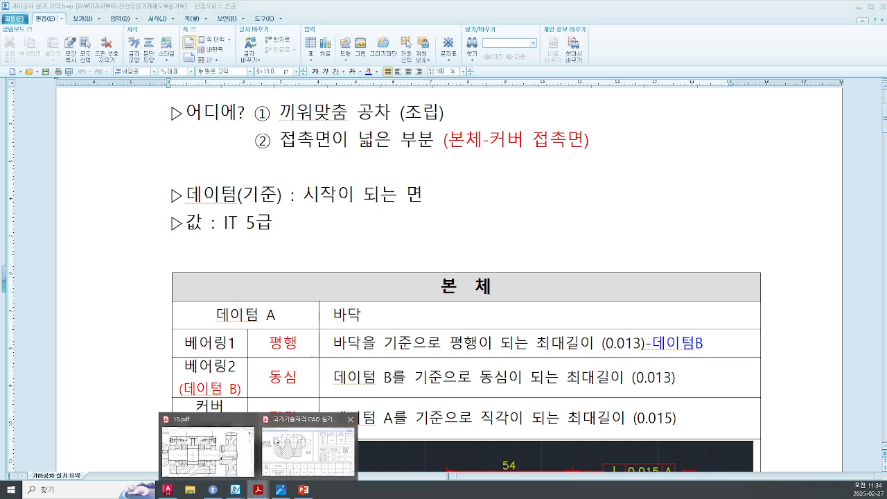
left_click(298, 444)
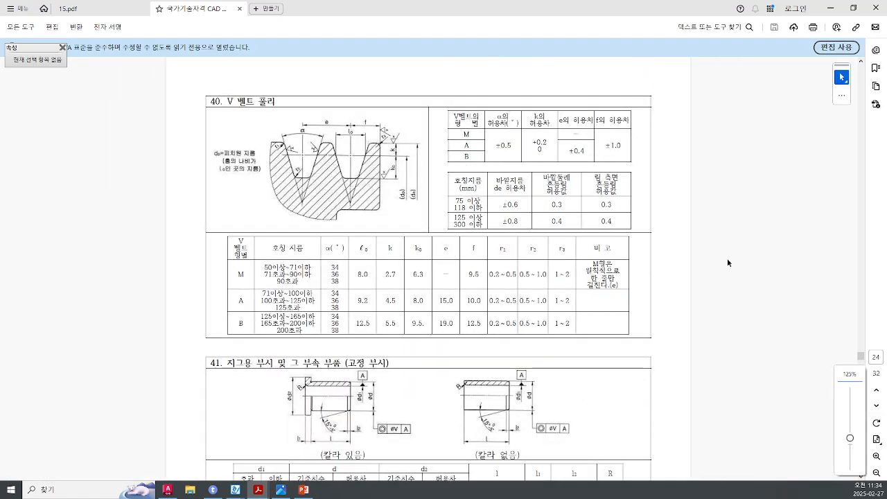
left_click_drag(860, 357, 861, 67)
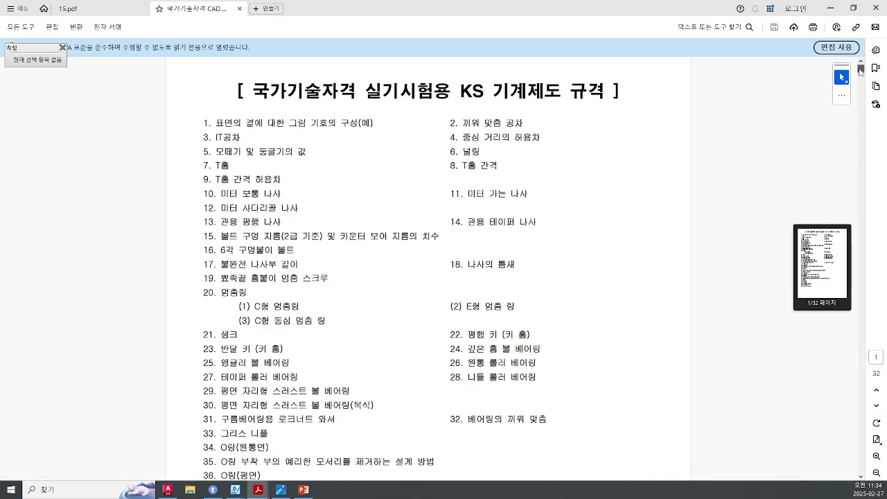
scroll(564, 348, "down", 15)
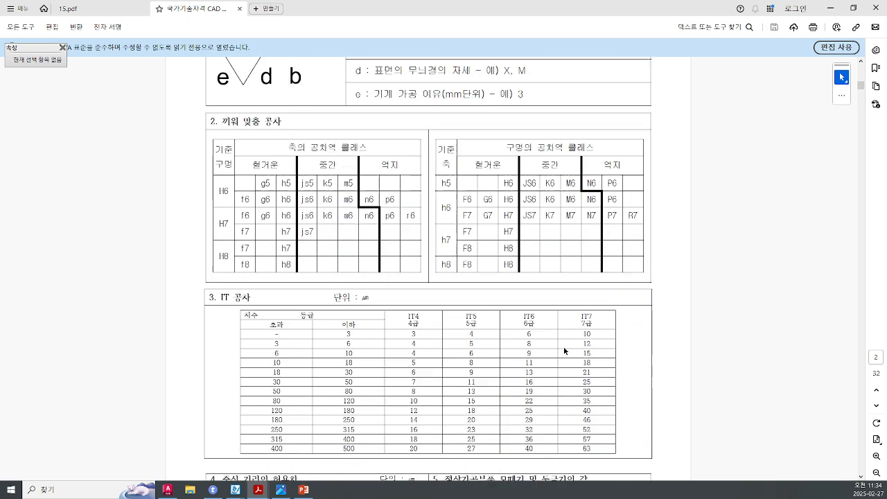
scroll(563, 346, "down", 1)
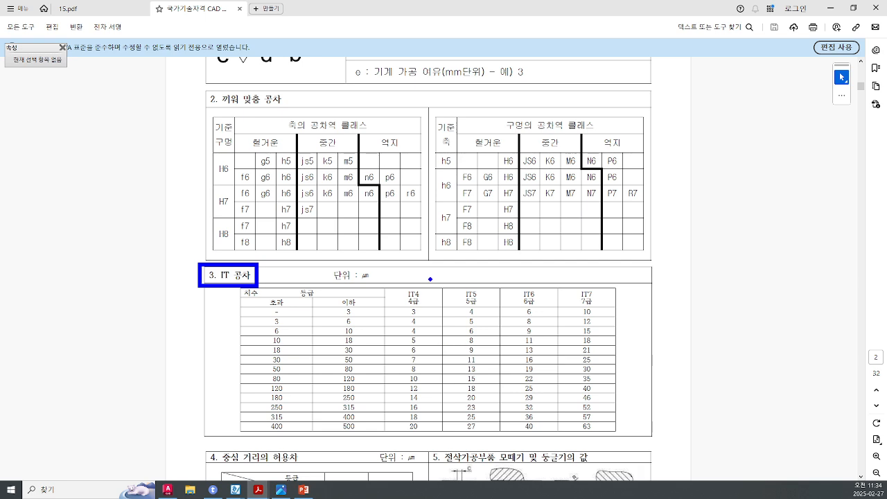
- Examine the IT5 (5급) column of the IT tolerance table across the listed size ranges
left_click_drag(419, 284, 481, 274)
left_click_drag(442, 284, 502, 441)
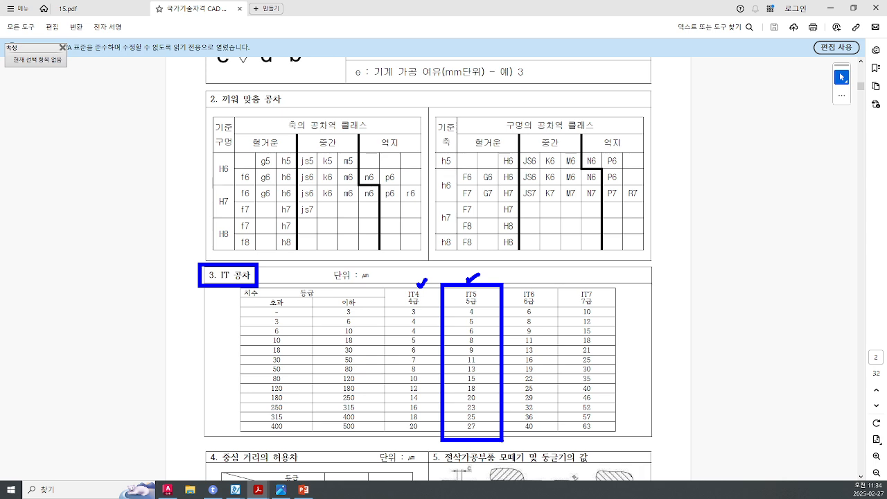
left_click_drag(440, 272, 502, 440)
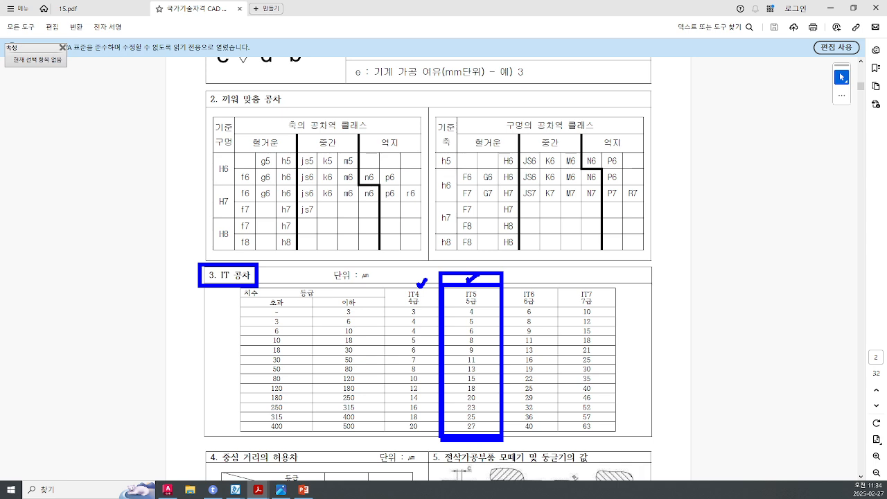
key("Escape")
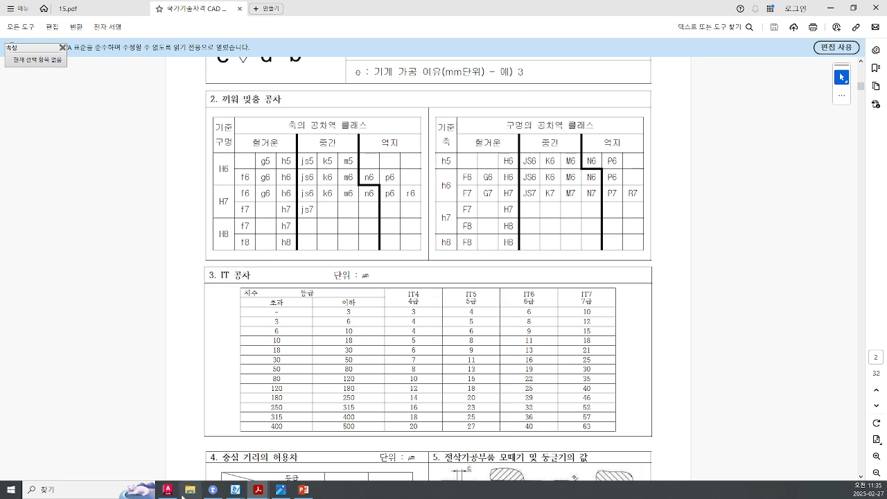
- Switch to the AutoCAD drawing 0225_동력전달장치_거칠기 and look over the views of body part 1
left_click(166, 491)
scroll(376, 277, "down", 2)
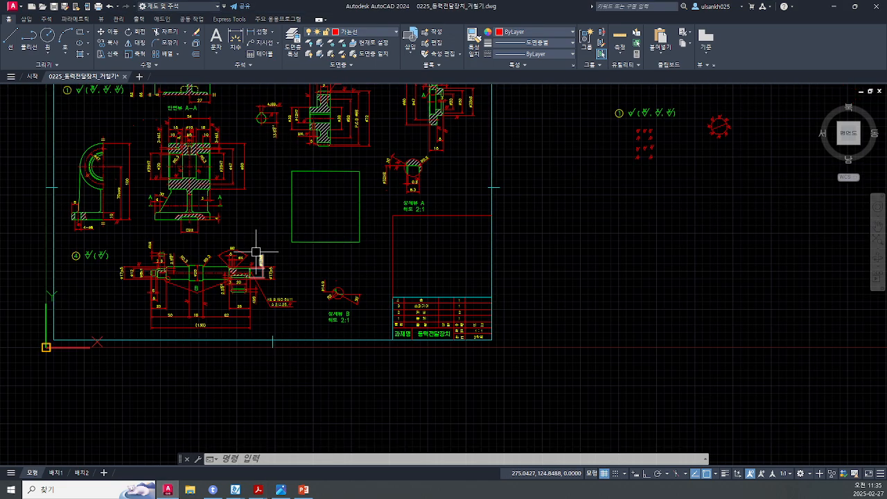
middle_click_drag(257, 247, 354, 346)
scroll(270, 264, "up", 2)
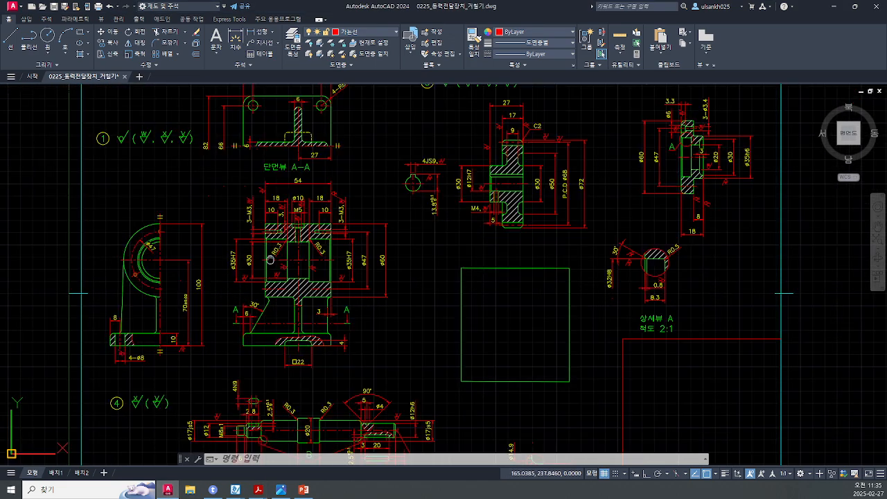
middle_click_drag(271, 261, 302, 262)
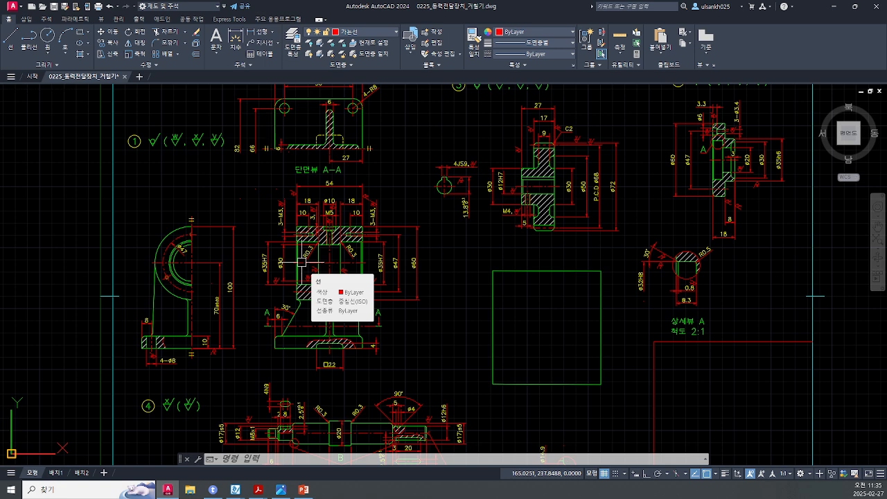
middle_click_drag(352, 274, 387, 311)
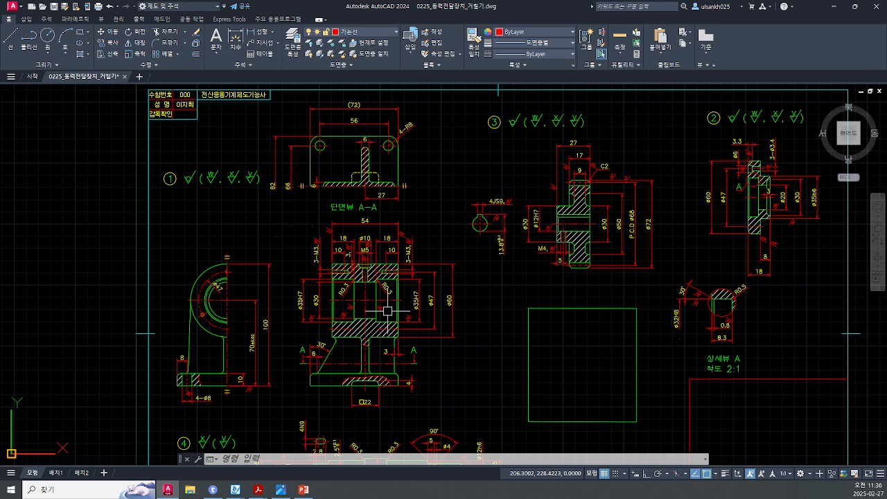
key("Escape")
key("Escape")
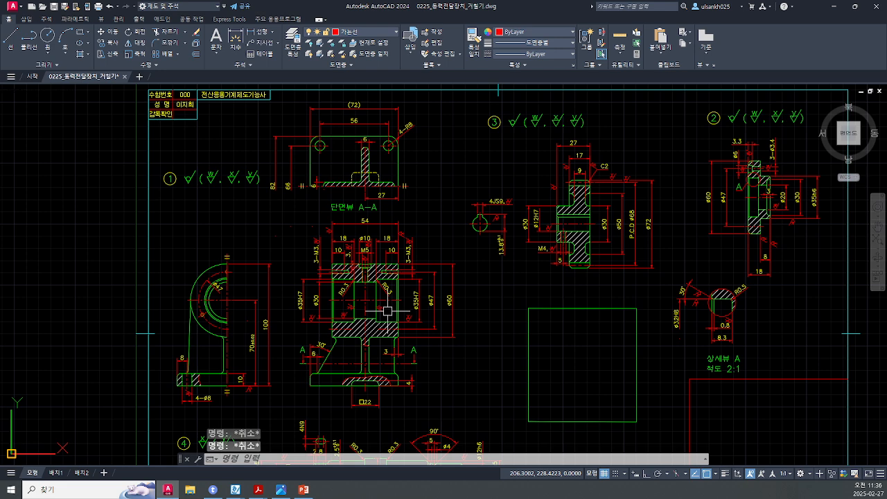
- Examine the bottom surface line of the body's base in the side and front section views as the datum face
middle_click_drag(342, 416, 381, 356)
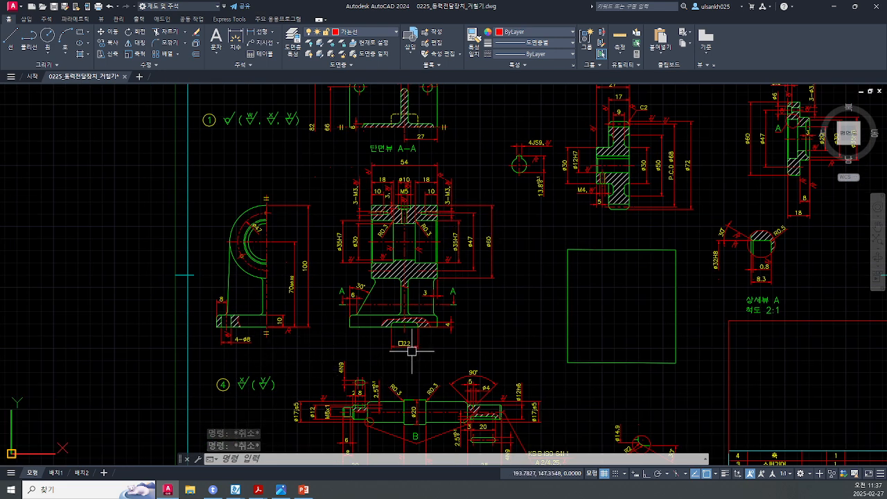
scroll(291, 330, "up", 4)
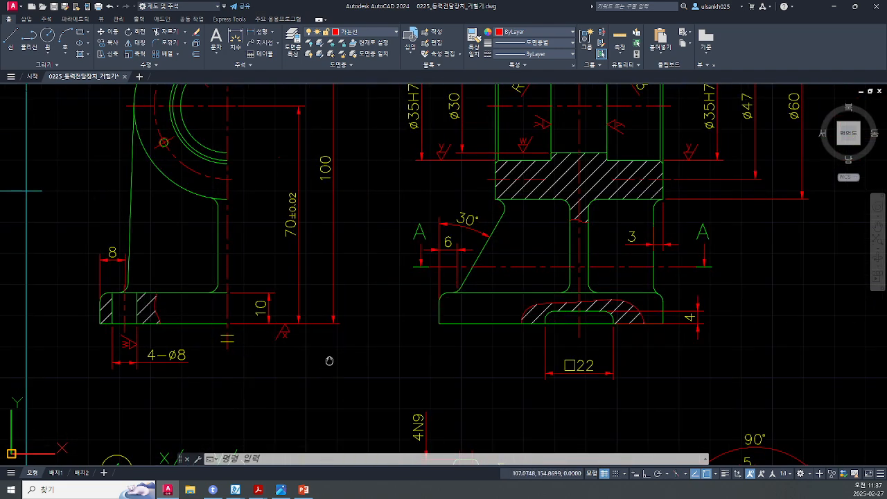
middle_click_drag(323, 362, 352, 323)
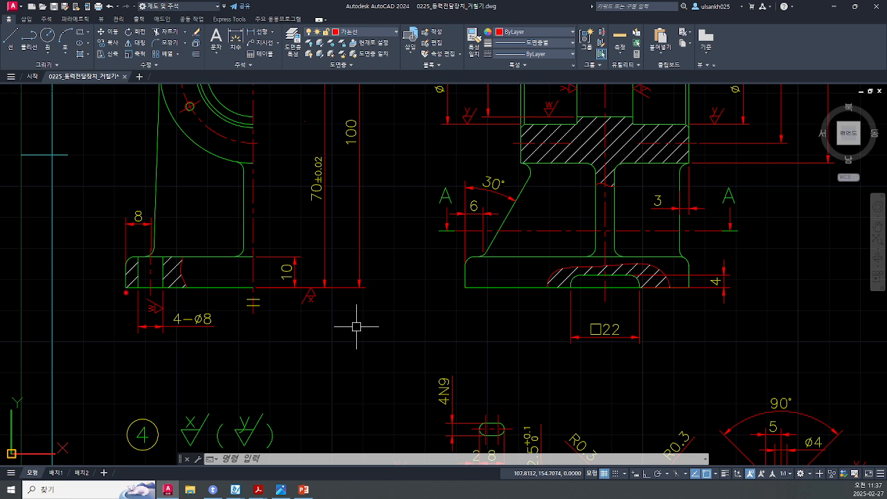
left_click_drag(126, 287, 400, 286)
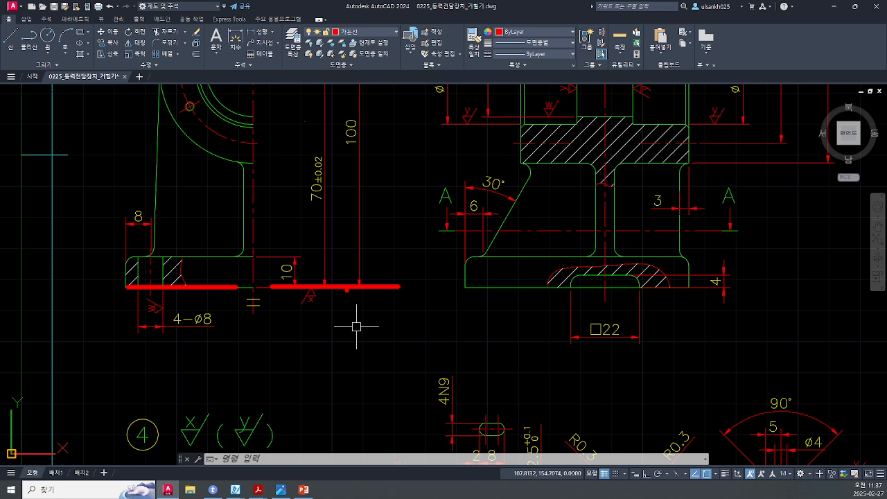
left_click_drag(268, 286, 360, 287)
left_click_drag(664, 286, 736, 286)
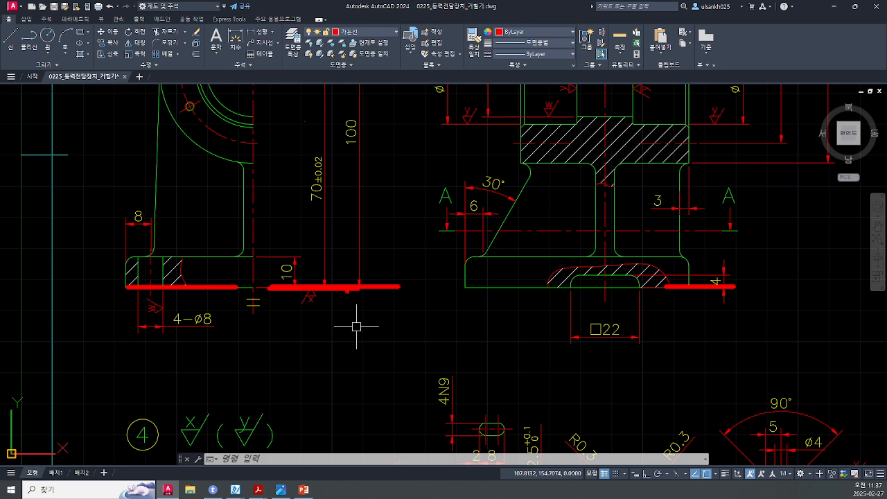
mouse_move(353, 291)
left_mouse_down()
mouse_move(349, 310)
mouse_move(338, 291)
mouse_move(357, 334)
mouse_move(341, 332)
left_mouse_up()
key("Escape")
- Draw a vertical quick leader with Ortho on, pointing up to the base's bottom extension line between the 70±0.02 and 100 dimension arrows
scroll(358, 305, "up", 4)
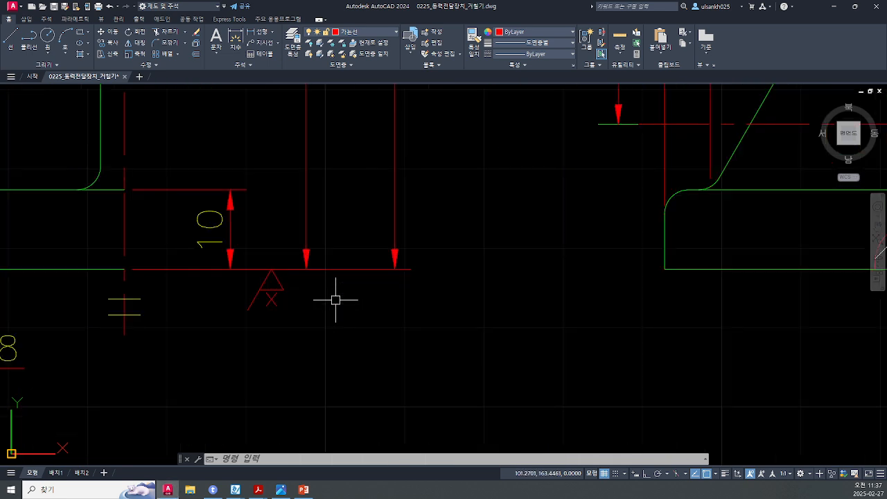
middle_click_drag(337, 299, 375, 293)
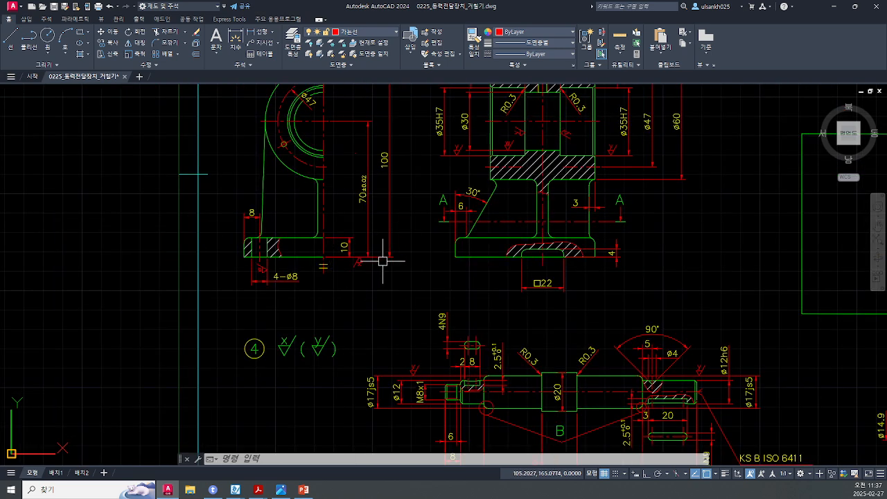
middle_click_drag(378, 260, 399, 290)
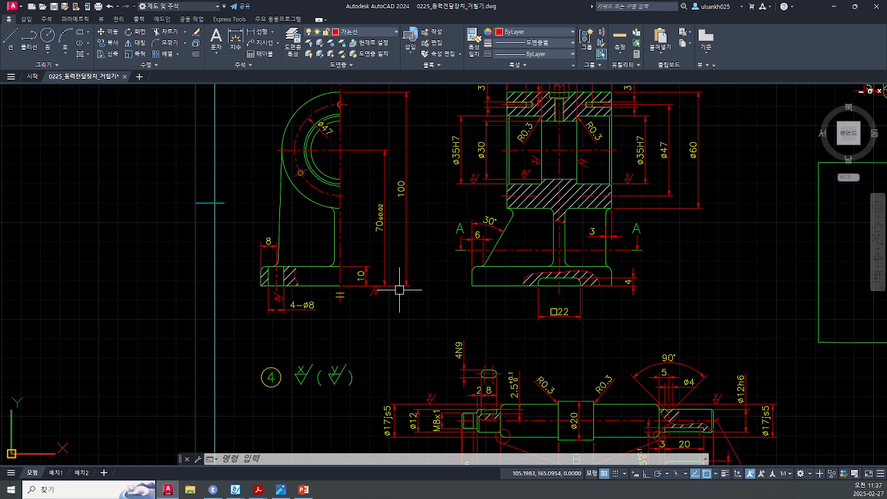
scroll(353, 298, "up", 4)
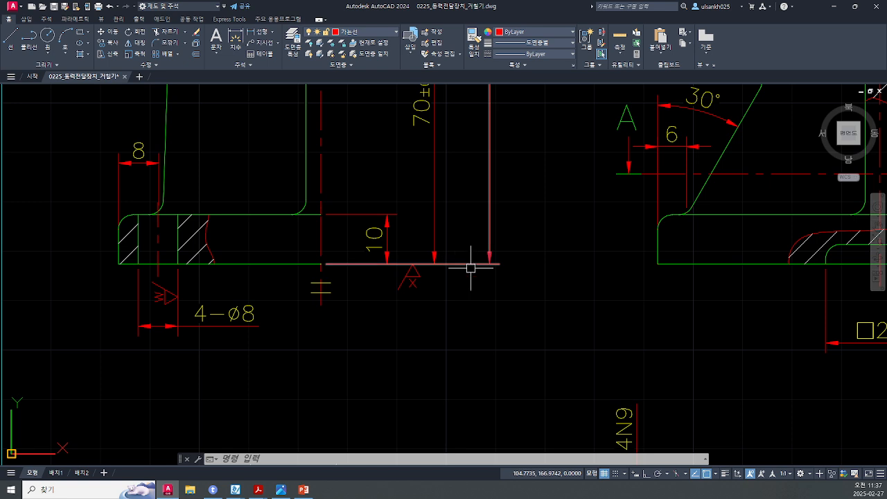
key("Escape")
key("Escape")
key("Escape")
type("L")
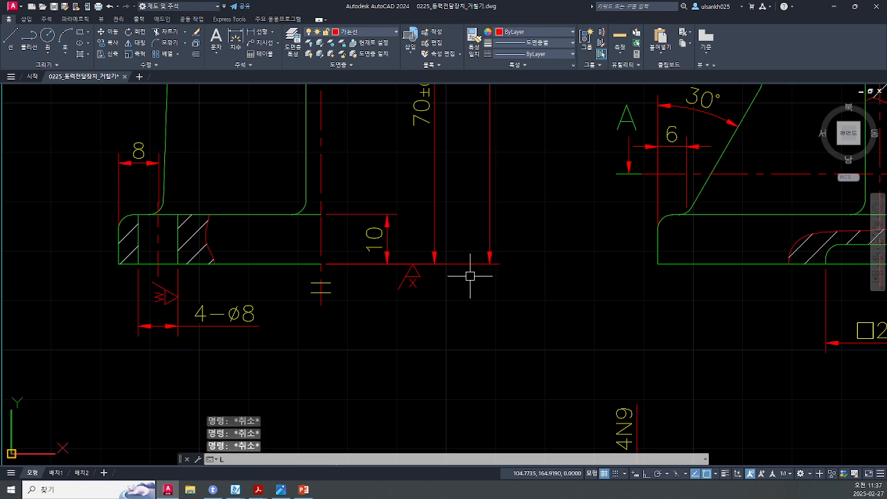
type("E")
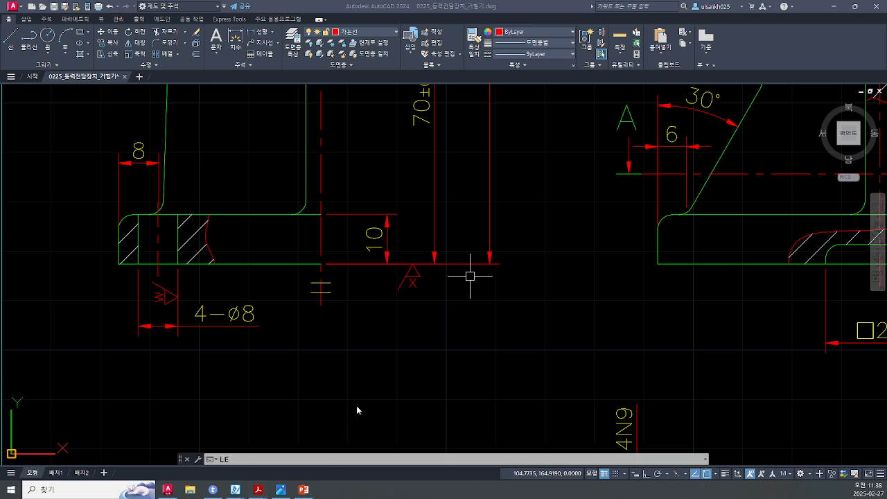
left_click(393, 375)
key("Return")
scroll(440, 318, "up", 4)
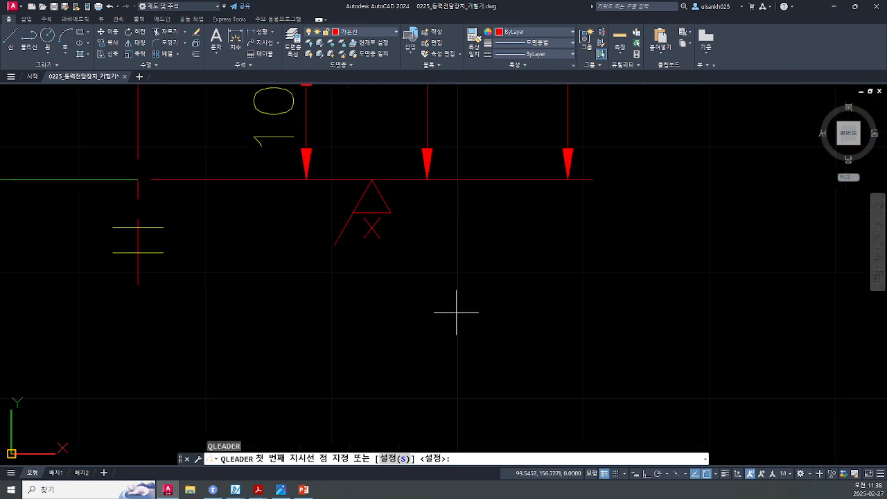
left_click(497, 180)
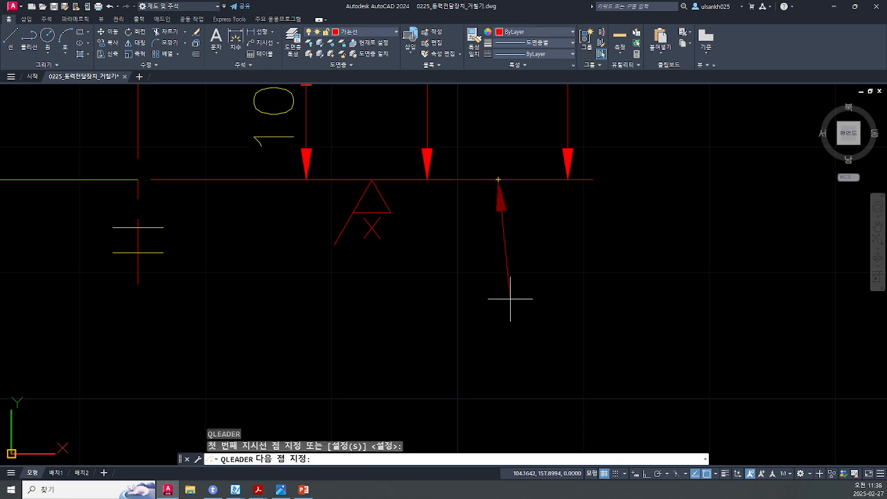
key("F8")
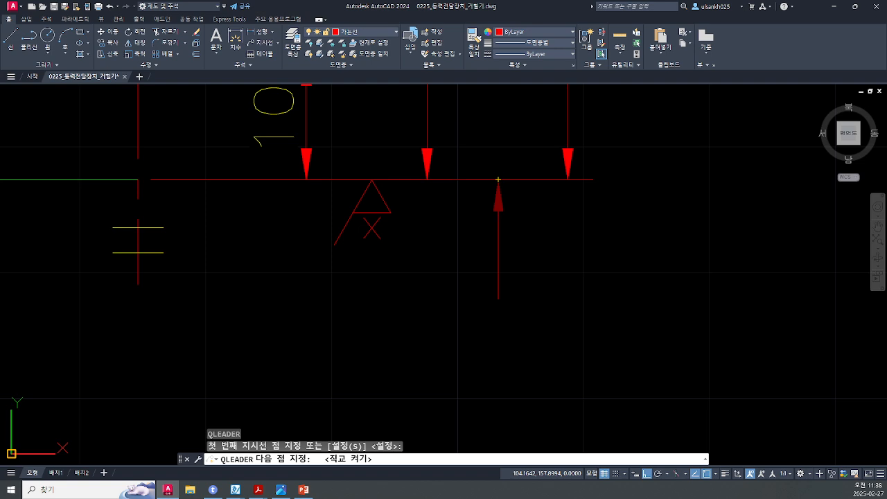
left_click(512, 257)
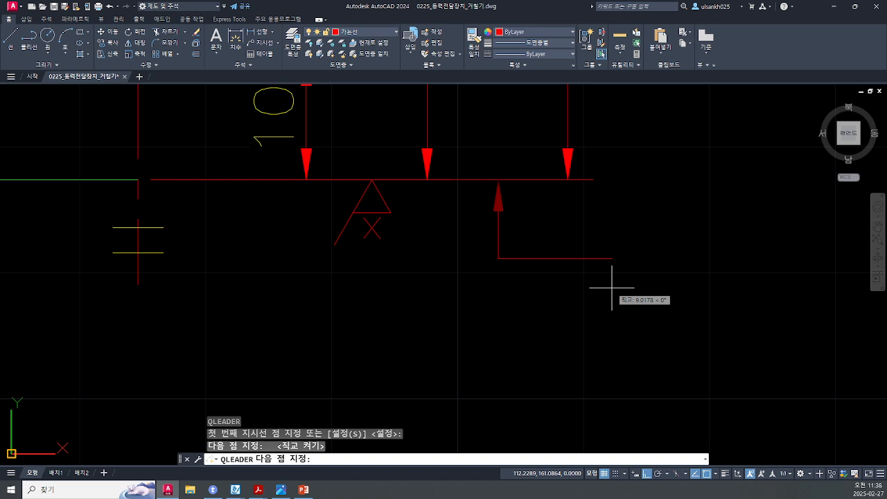
key("Escape")
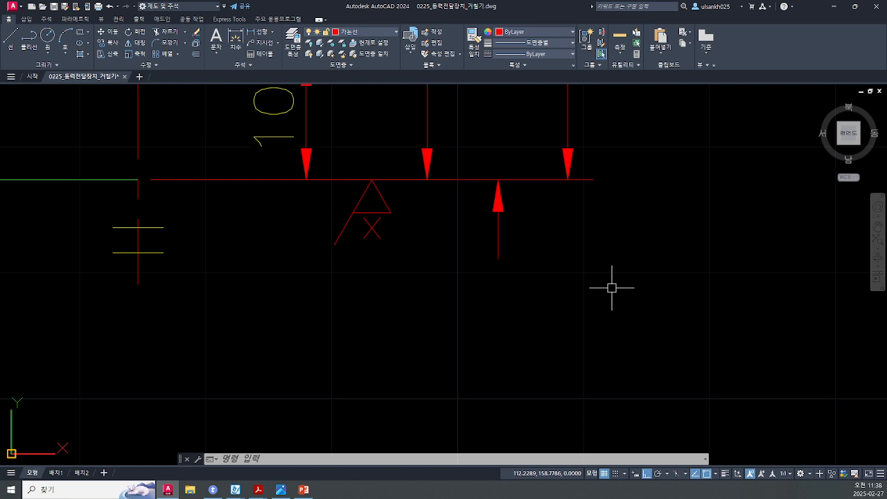
- Change the new leader's arrowhead to the filled datum triangle (데이텀 삼각형 채우기)
left_click(496, 228)
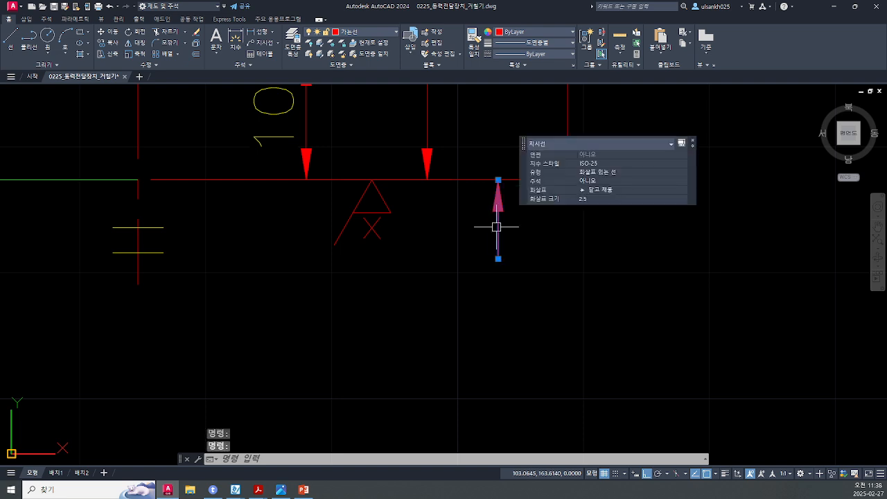
left_click(632, 188)
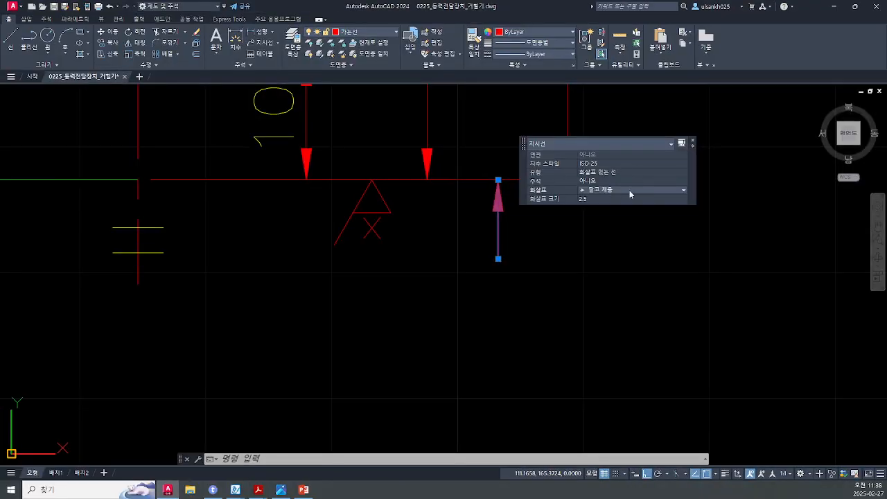
left_click(452, 253)
left_click_drag(687, 221, 685, 274)
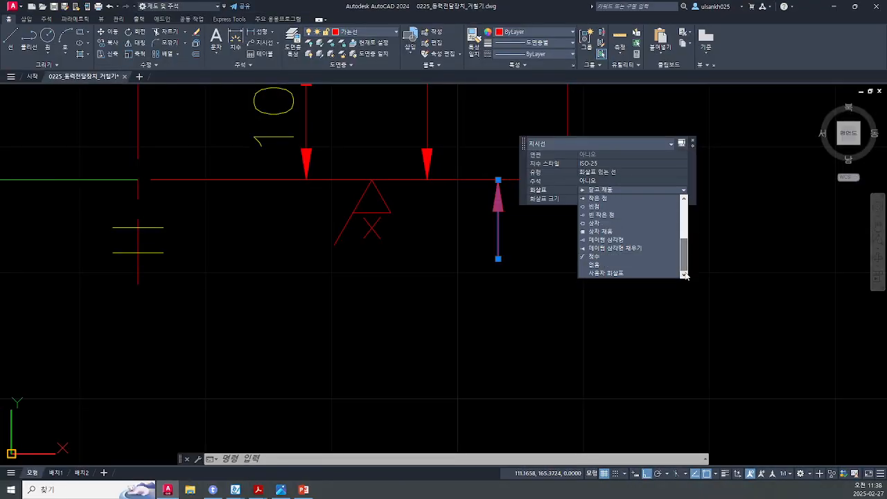
left_click(657, 250)
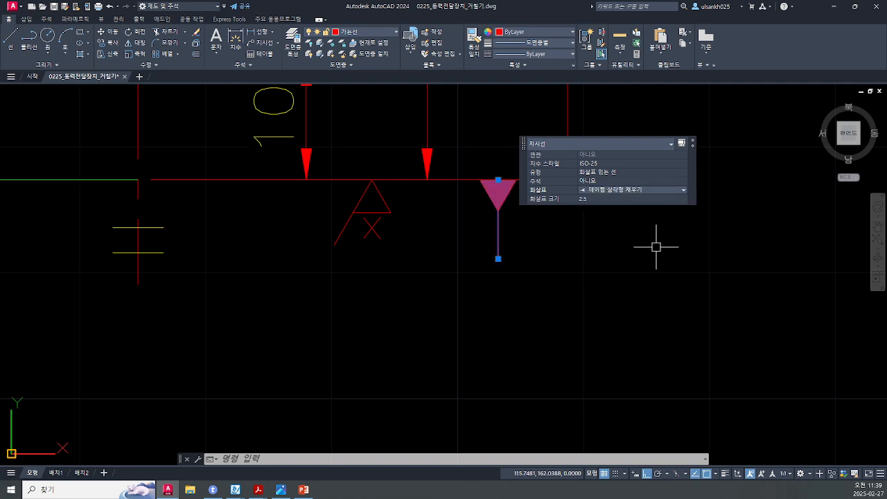
key("Escape")
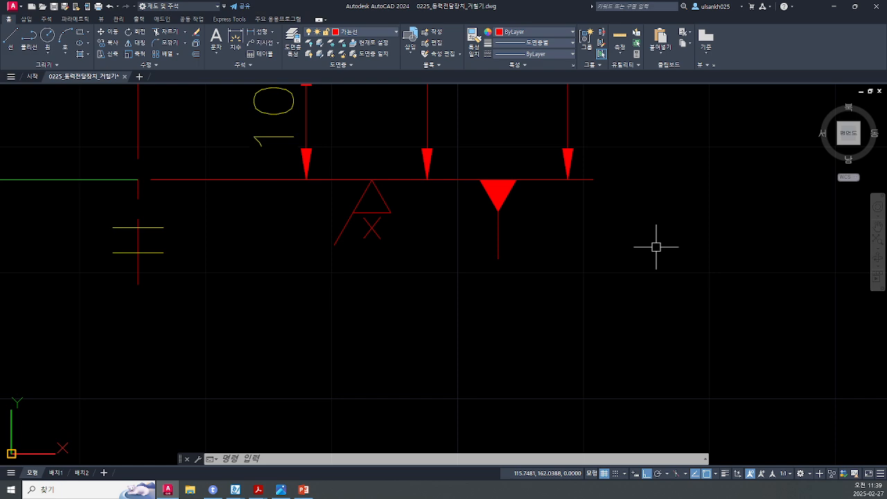
- Create a geometric tolerance frame with A as Datum 1 and place it just below the datum triangle's leader
type("TOL")
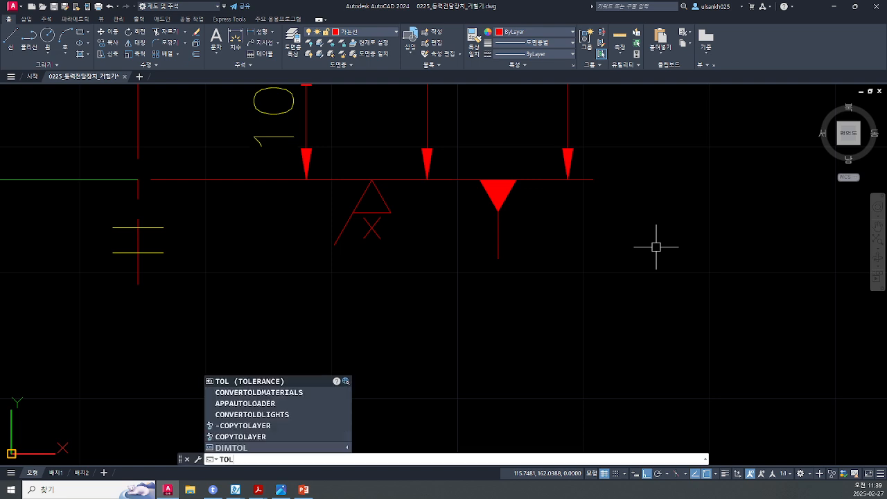
key("Return")
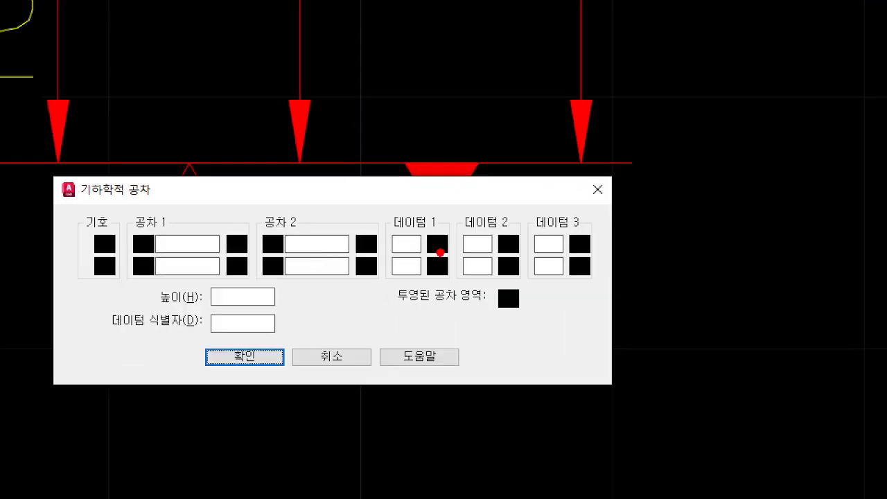
mouse_move(495, 228)
left_mouse_down()
mouse_move(472, 232)
mouse_move(489, 204)
left_mouse_up()
left_click_drag(426, 212, 428, 267)
key("Escape")
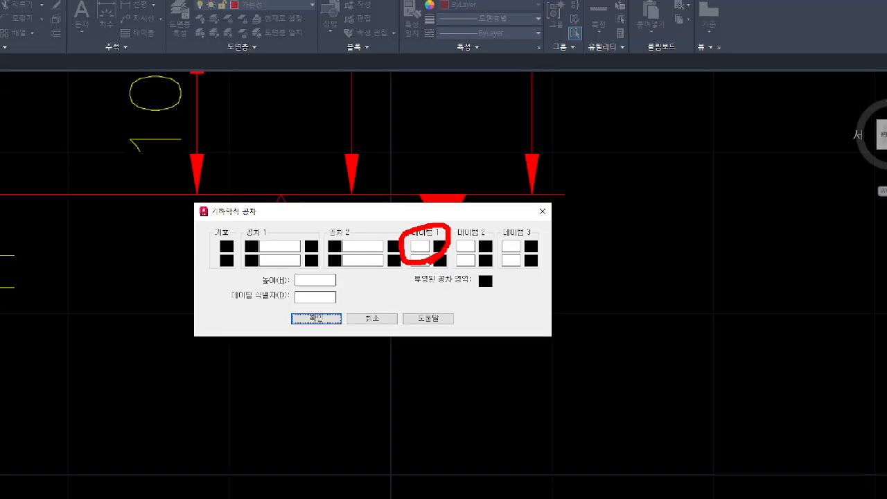
left_click(410, 246)
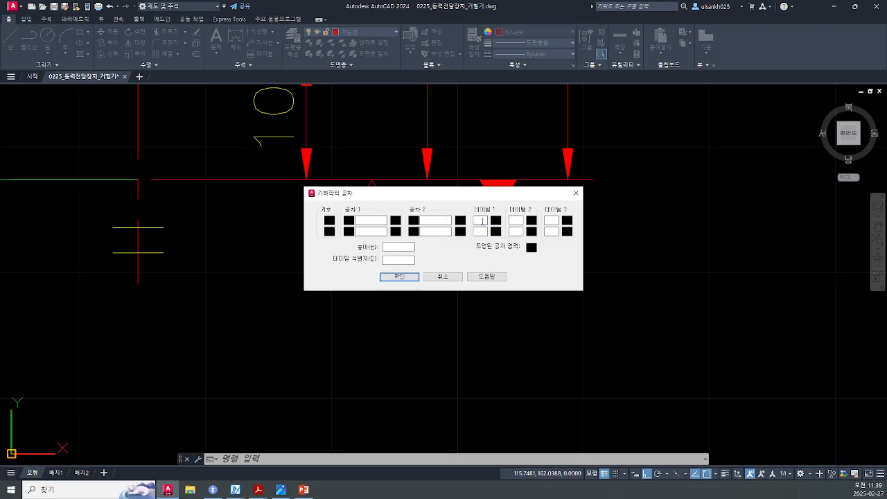
type("A")
left_click(409, 281)
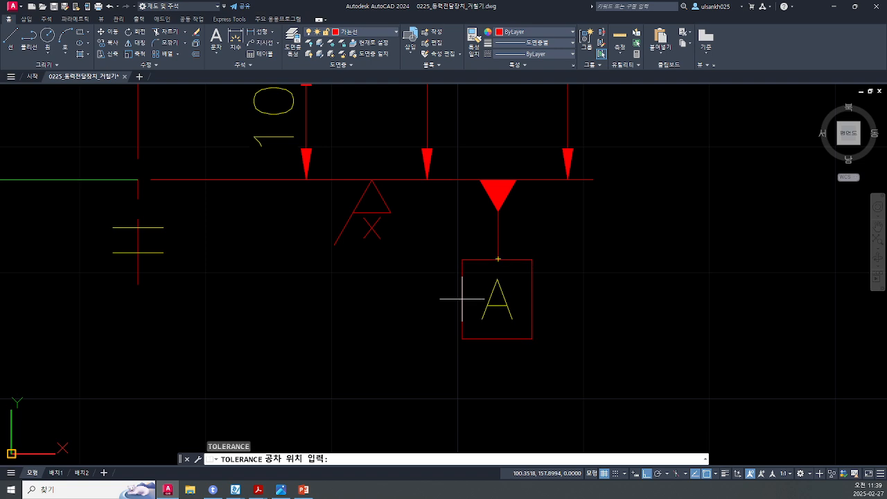
left_click(425, 330)
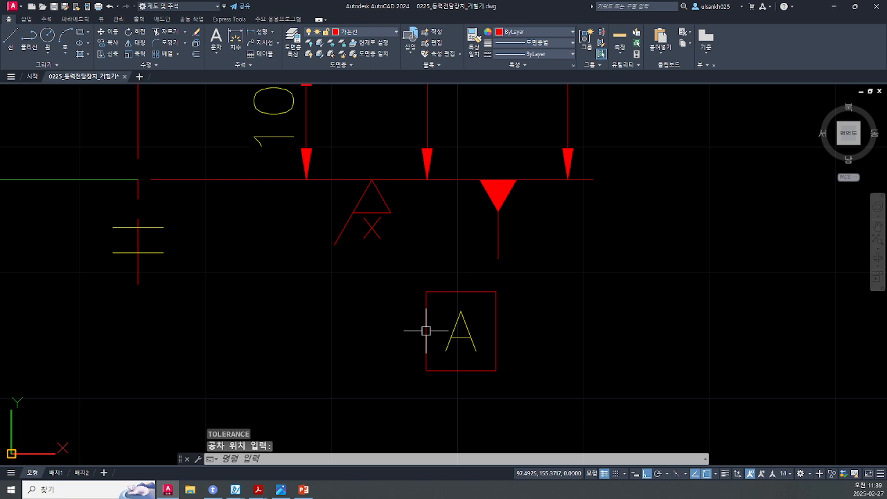
- Move the datum A frame by its top edge's midpoint onto the lower end of the datum triangle's leader
type("m")
key("Return")
left_click(458, 292)
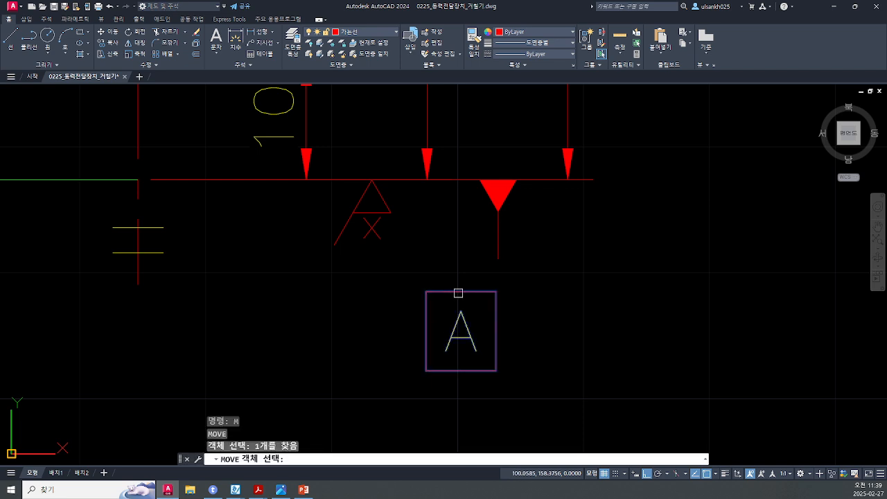
key("Return")
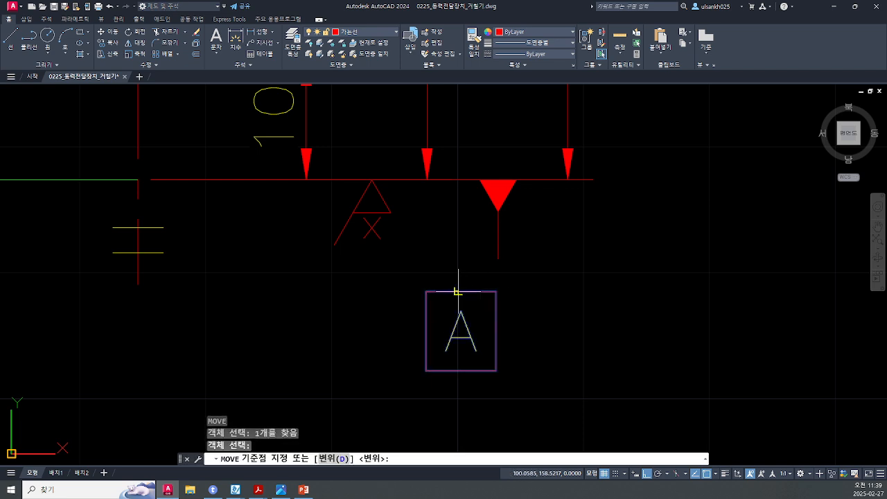
left_click(460, 292)
left_click(498, 258)
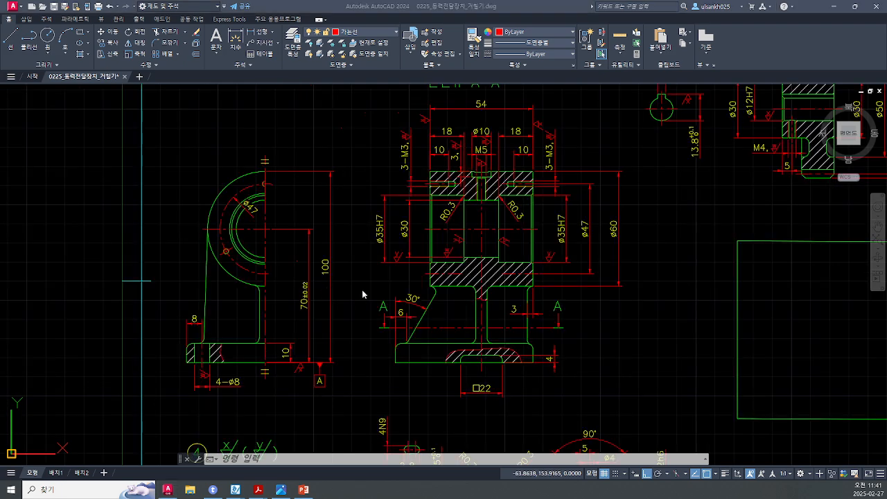
- Read in the 기하공차 실기 요약 Hangul document where geometric tolerances apply (끼워맞춤 공차), and return to the AutoCAD drawing
left_click(362, 290)
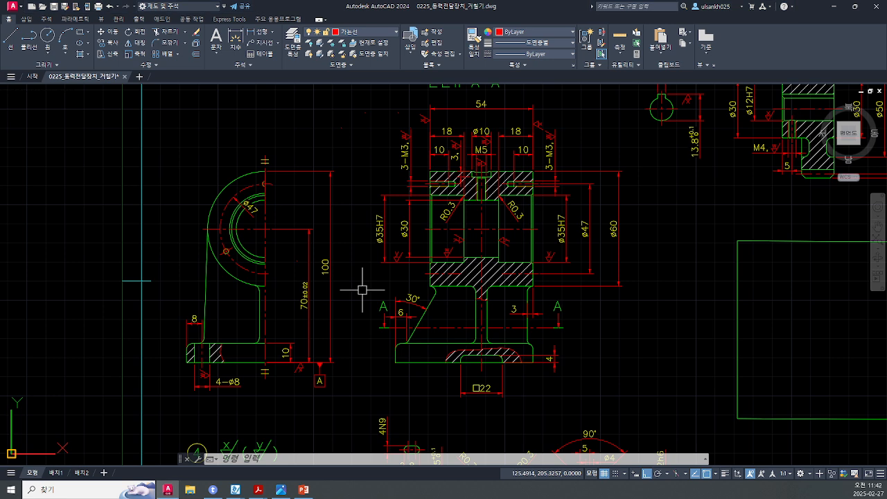
left_click(237, 490)
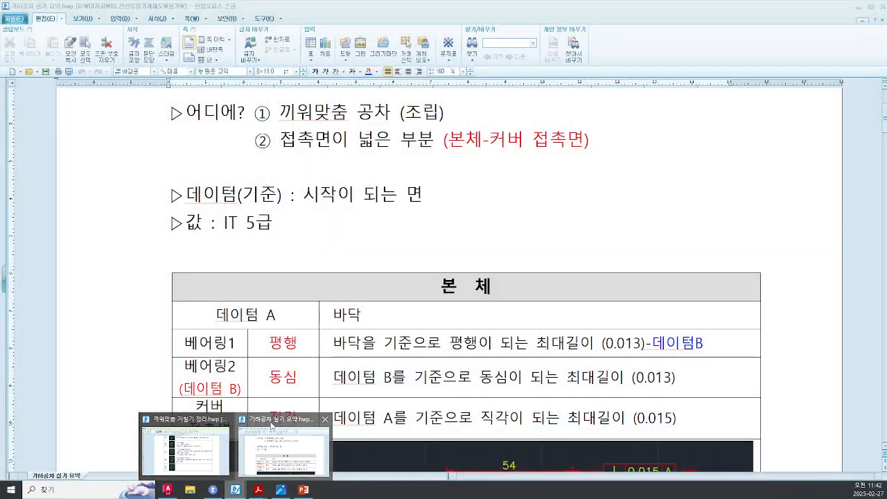
left_click(283, 449)
left_click_drag(280, 291, 461, 291)
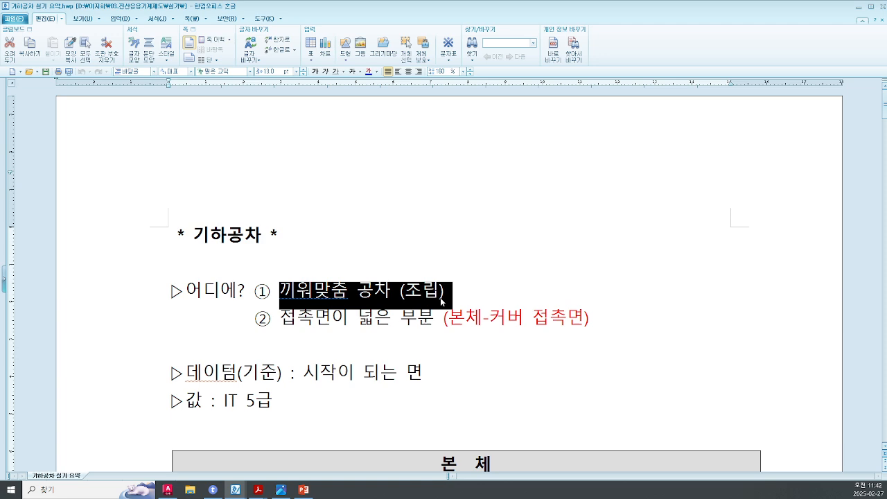
mouse_move(459, 269)
left_mouse_down()
mouse_move(461, 297)
mouse_move(480, 285)
mouse_move(478, 298)
mouse_move(492, 275)
mouse_move(495, 296)
left_mouse_up()
mouse_move(507, 260)
left_mouse_down()
mouse_move(511, 287)
mouse_move(528, 298)
left_mouse_up()
mouse_move(534, 258)
left_mouse_down()
mouse_move(534, 297)
mouse_move(541, 294)
left_mouse_up()
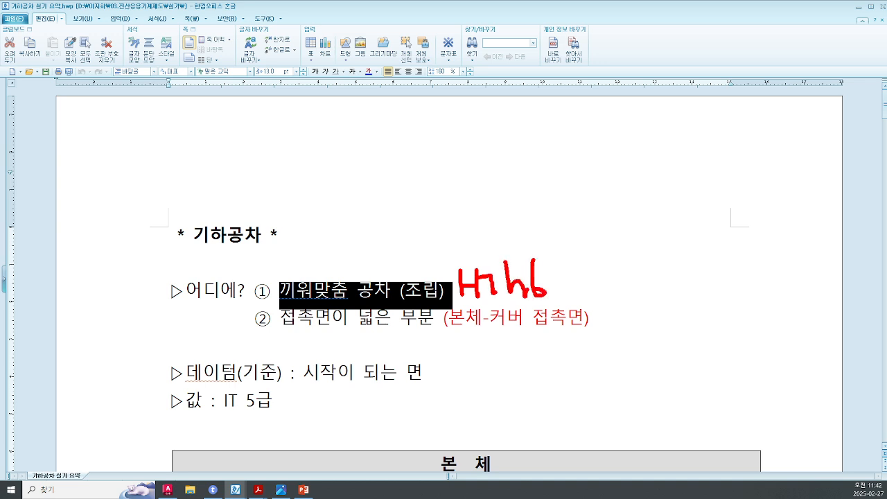
key("Escape")
left_click(860, 7)
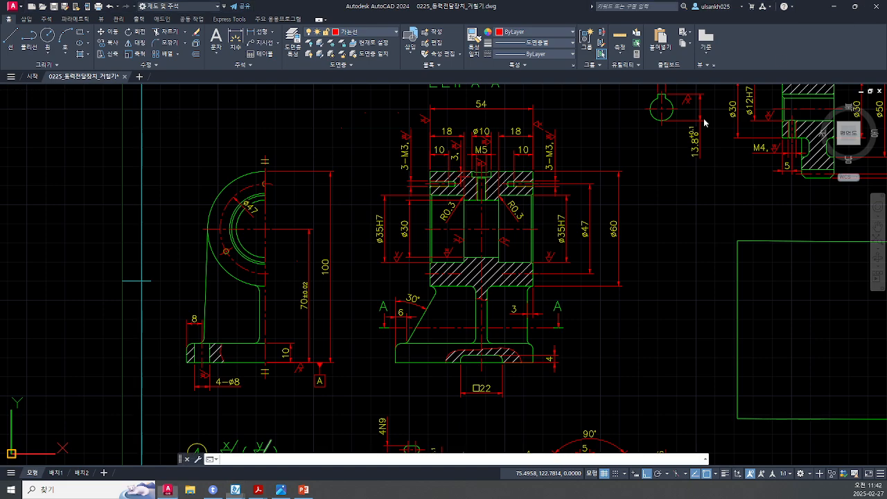
- Look over the body's front section view for fit dimensions, examining the ø35H7 bearing bores on both sides
middle_click_drag(560, 234, 534, 305)
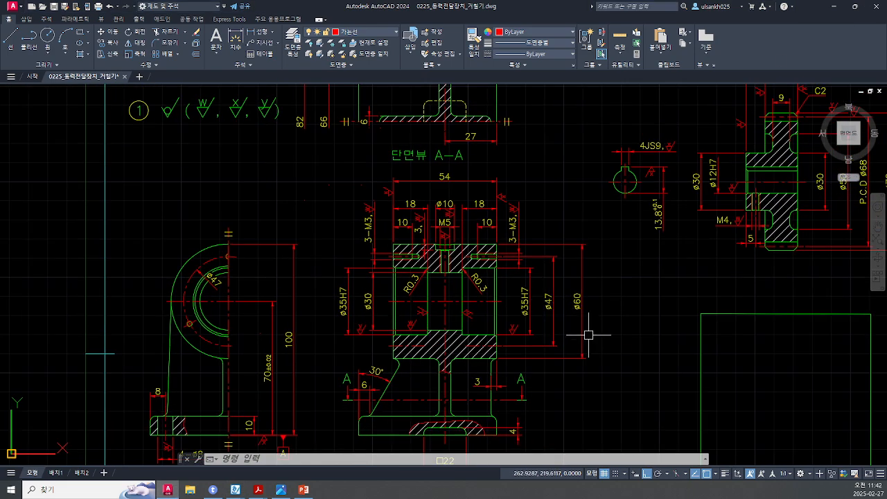
scroll(589, 334, "up", 2)
scroll(626, 326, "down", 3)
scroll(644, 300, "up", 1)
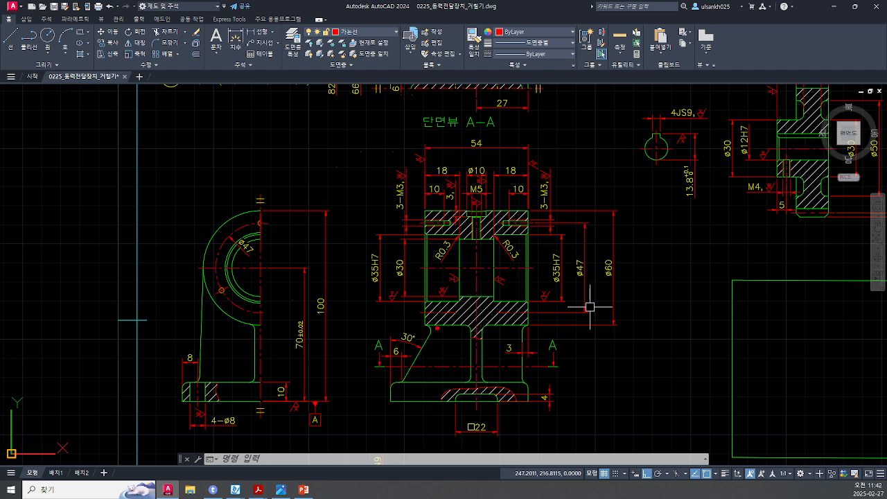
mouse_move(372, 302)
left_mouse_down()
mouse_move(370, 247)
mouse_move(361, 308)
left_mouse_up()
mouse_move(558, 294)
left_mouse_down()
mouse_move(576, 267)
mouse_move(541, 309)
left_mouse_up()
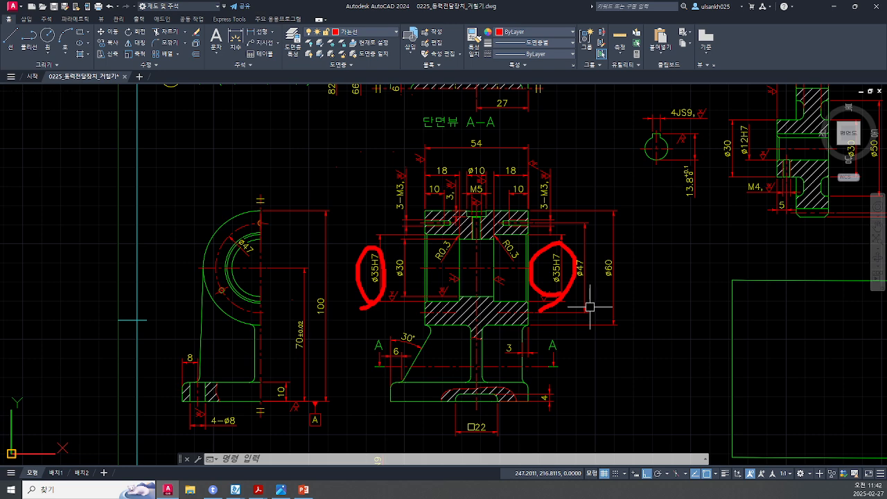
key("Escape")
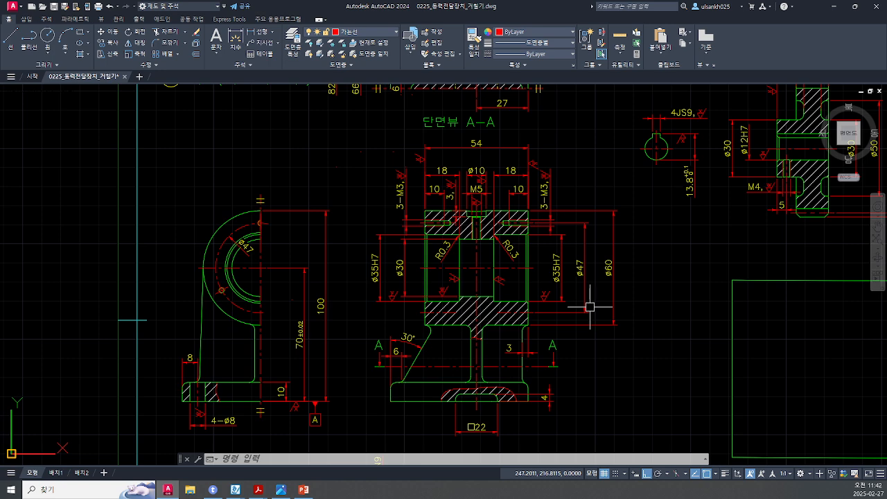
- Examine how the ø35H7 bores and their centre axis run relative to the base's bottom datum face
middle_click_drag(528, 292, 532, 262)
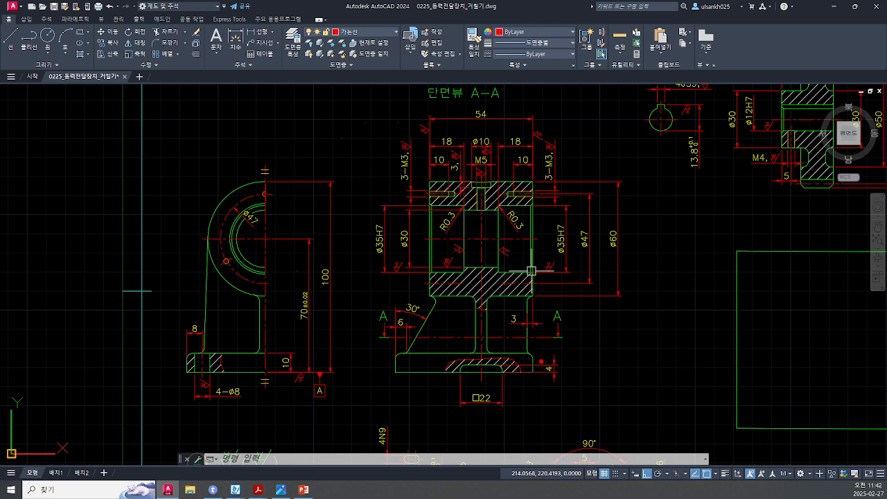
left_click_drag(651, 368, 343, 370)
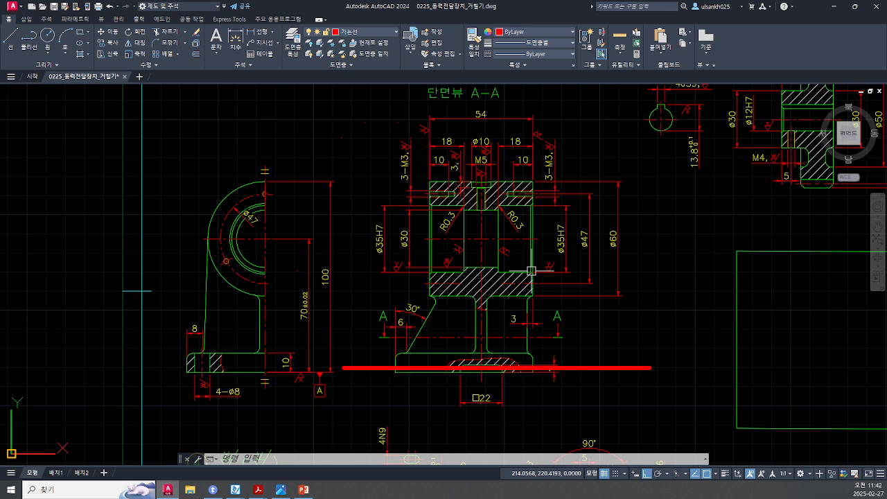
mouse_move(538, 206)
left_mouse_down()
mouse_move(528, 226)
mouse_move(538, 272)
mouse_move(559, 216)
mouse_move(539, 205)
mouse_move(450, 206)
left_mouse_up()
left_click_drag(546, 270, 428, 270)
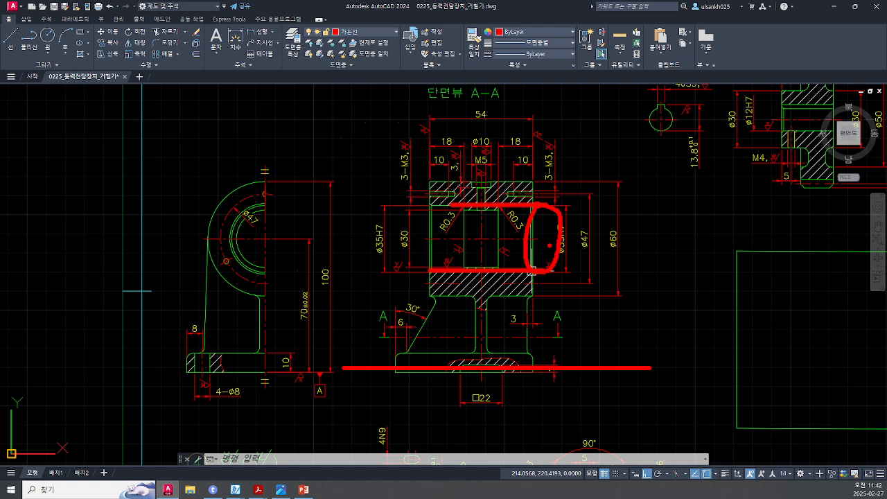
left_click_drag(569, 235, 400, 234)
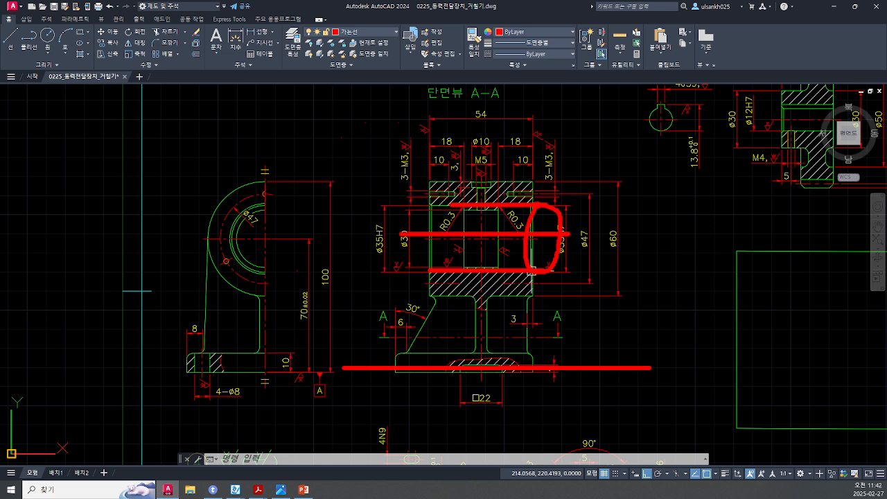
left_click_drag(531, 206, 430, 202)
left_click_drag(558, 271, 395, 257)
left_click_drag(599, 264, 375, 208)
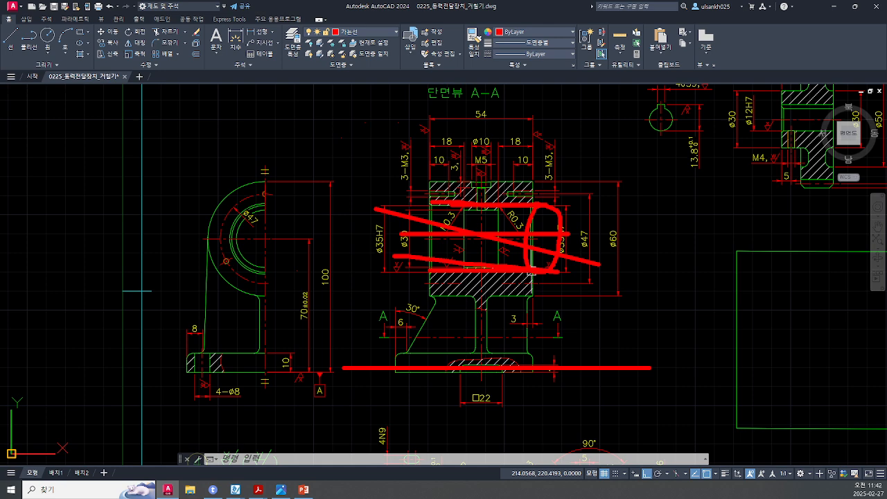
key("Escape")
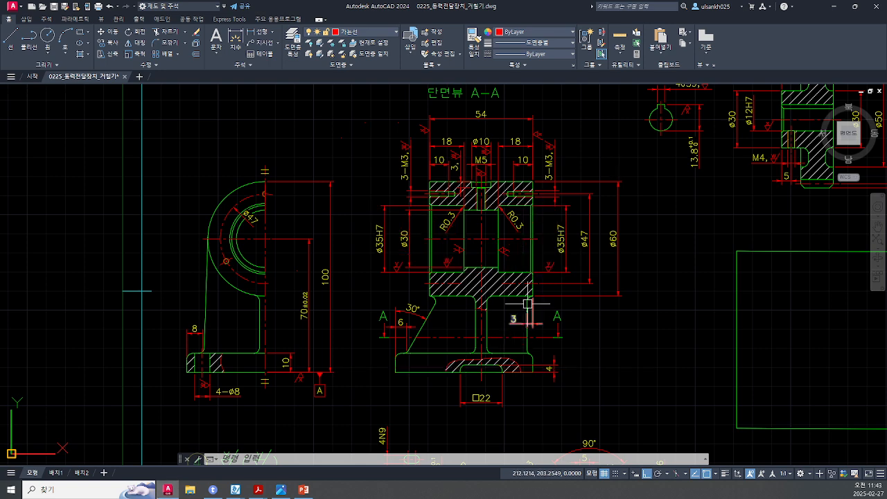
- Examine the upper and lower surfaces of the right ø35H7 bore and where its dimension line could take a tolerance leader
scroll(571, 247, "up", 2)
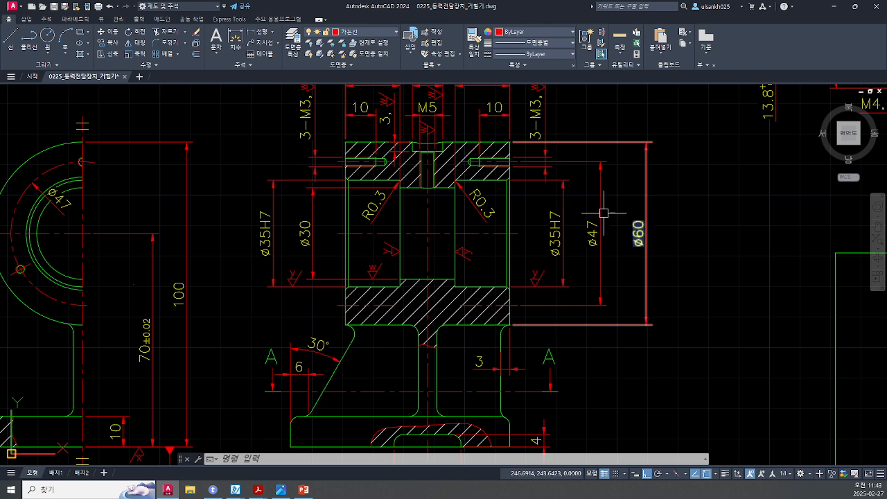
double_click(552, 235)
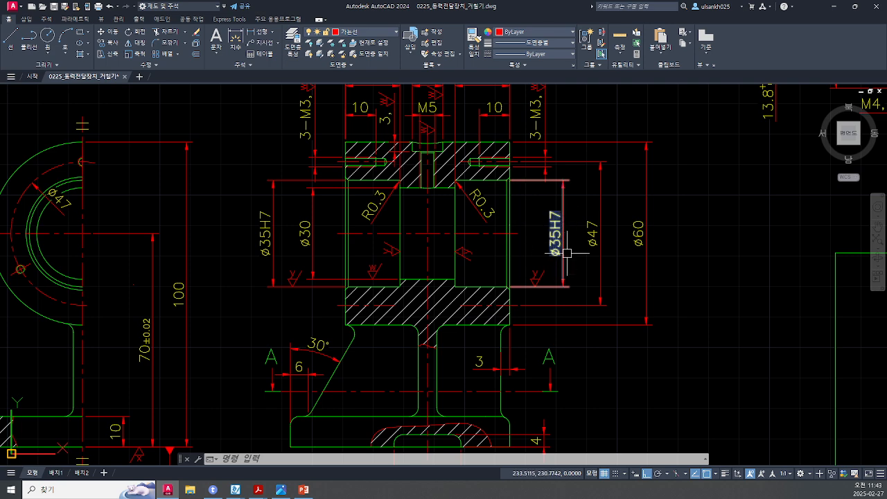
middle_click_drag(563, 234, 567, 244)
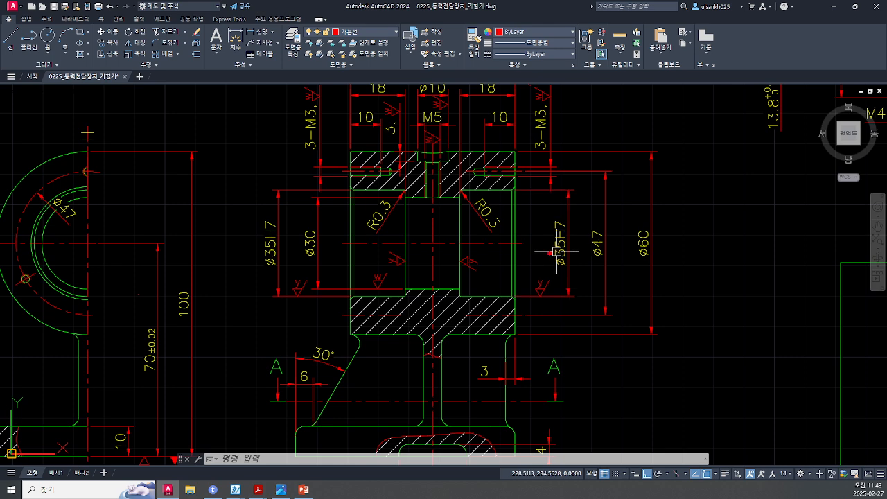
left_click_drag(519, 191, 460, 191)
left_click_drag(519, 293, 454, 294)
left_click_drag(520, 192, 457, 192)
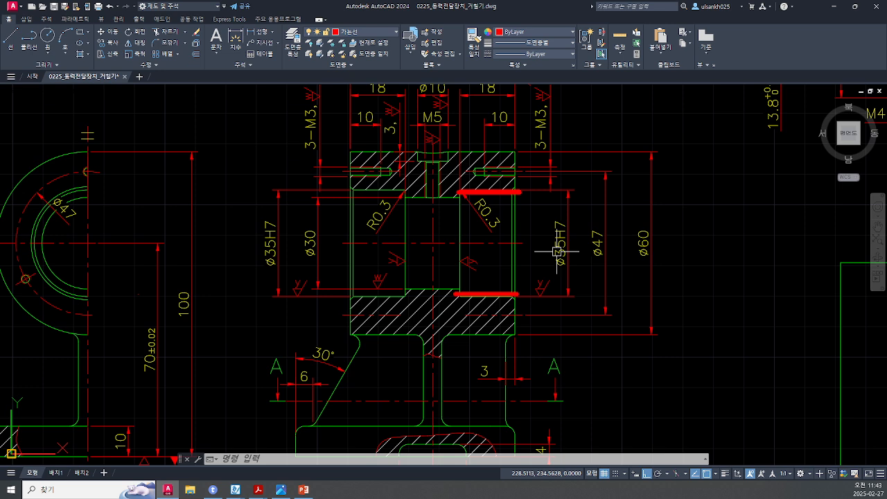
mouse_move(579, 191)
left_mouse_down()
mouse_move(572, 177)
mouse_move(625, 140)
left_mouse_up()
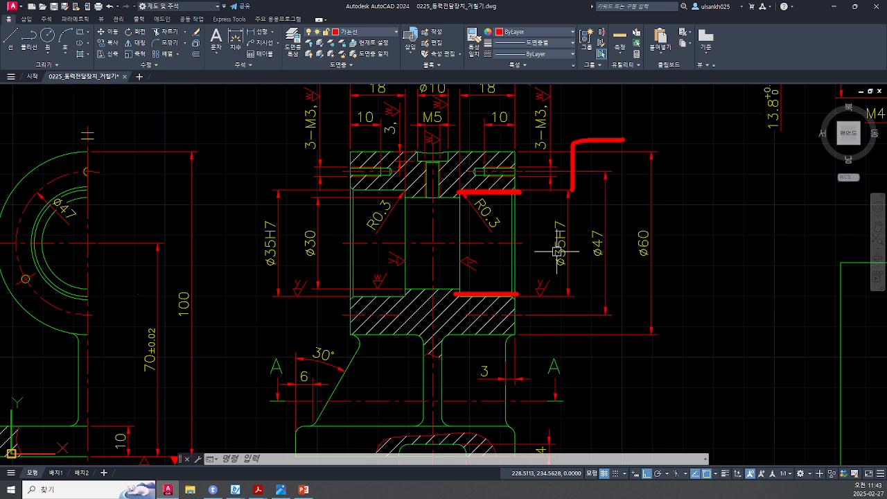
left_click_drag(499, 283, 481, 312)
left_click_drag(482, 286, 496, 322)
left_click_drag(506, 196, 462, 197)
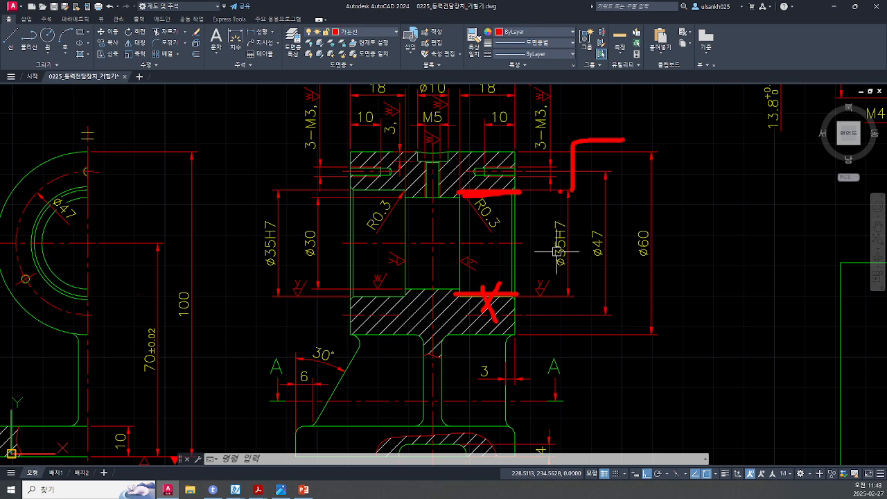
left_click_drag(558, 192, 619, 127)
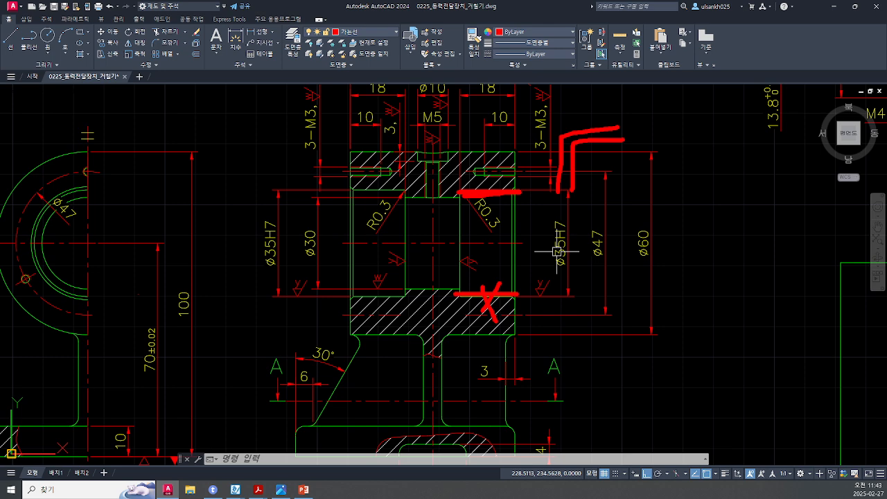
left_click_drag(474, 192, 444, 190)
left_click_drag(513, 297, 430, 298)
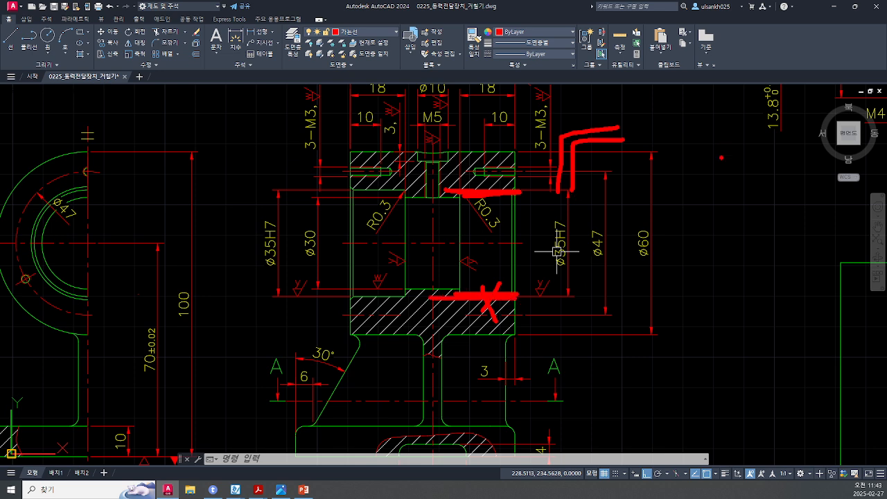
key("Escape")
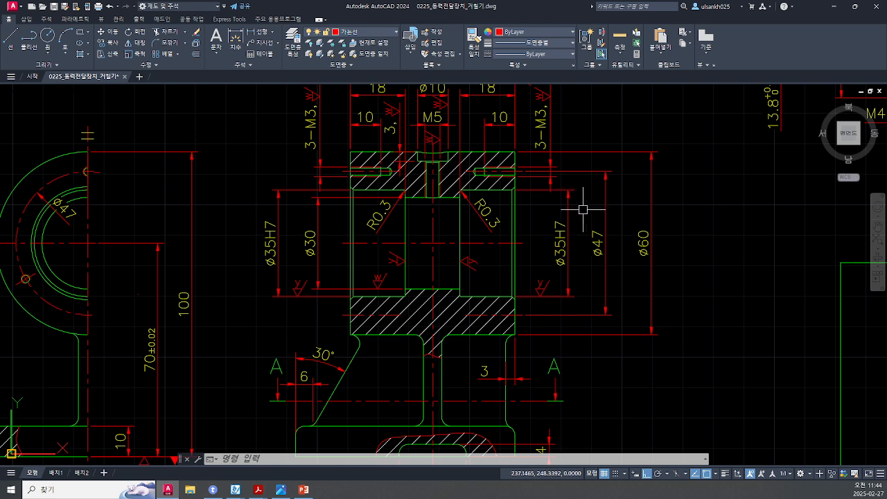
- Check the upper and lower arrow ends of the right ø35H7 dimension as attachment points for the tolerance leader
mouse_move(569, 192)
left_mouse_down()
mouse_move(573, 133)
mouse_move(617, 131)
left_mouse_up()
mouse_move(560, 177)
left_mouse_down()
mouse_move(568, 195)
mouse_move(590, 177)
left_mouse_up()
mouse_move(571, 296)
left_mouse_down()
mouse_move(570, 308)
mouse_move(630, 352)
left_mouse_up()
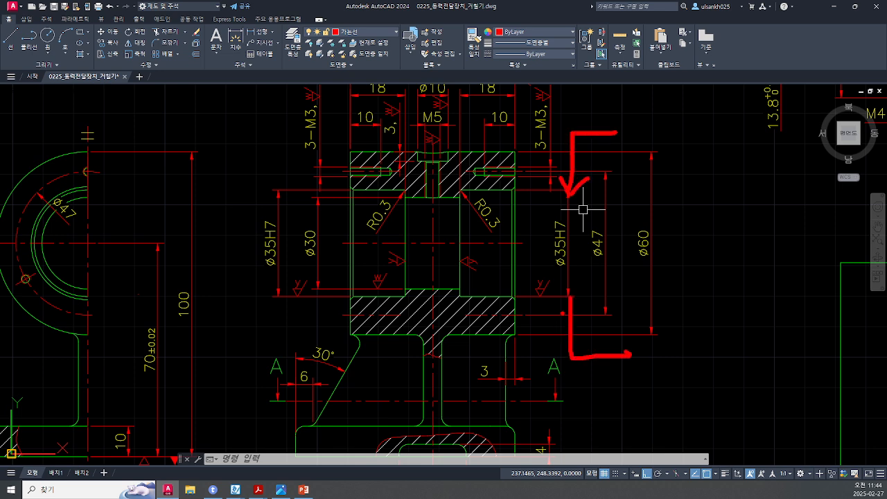
left_click_drag(555, 321, 570, 299)
left_click_drag(570, 298, 611, 347)
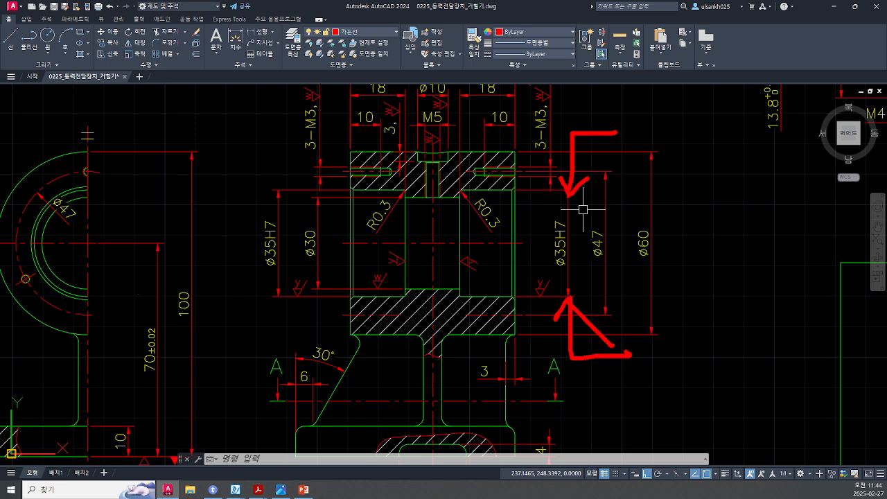
- Draw a text-free quick leader from the upper arrow tip of the right ø35H7 dimension, rising above the body and bending right
key("Escape")
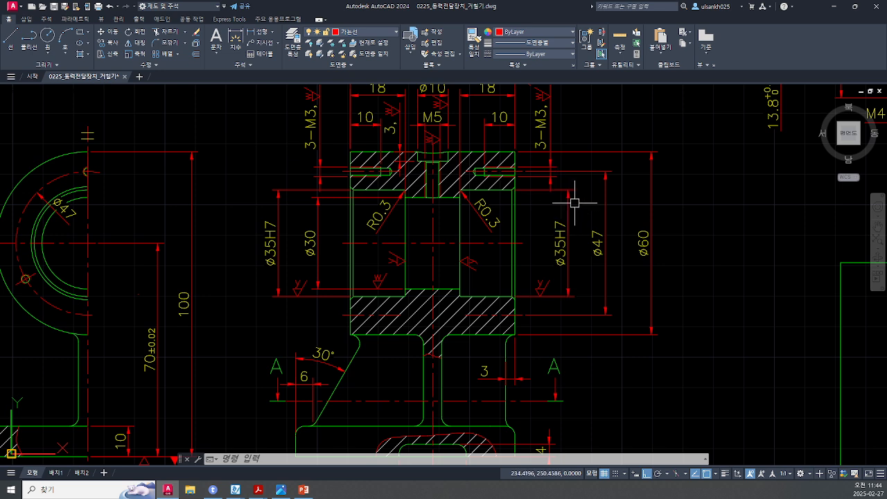
type("LE")
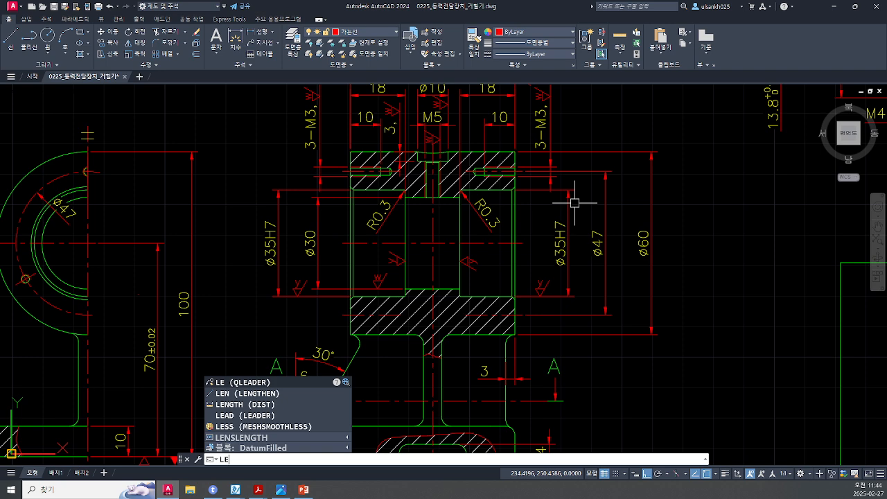
key("Return")
scroll(575, 203, "up", 4)
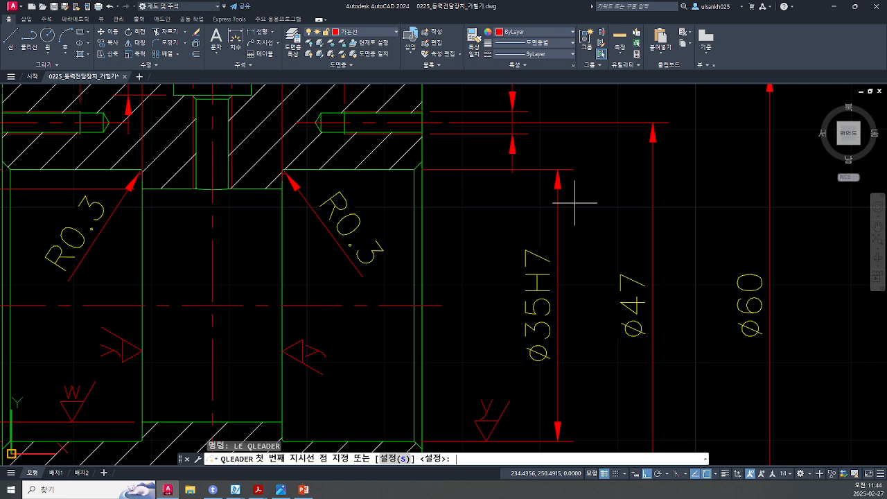
left_click(558, 168)
scroll(562, 170, "down", 4)
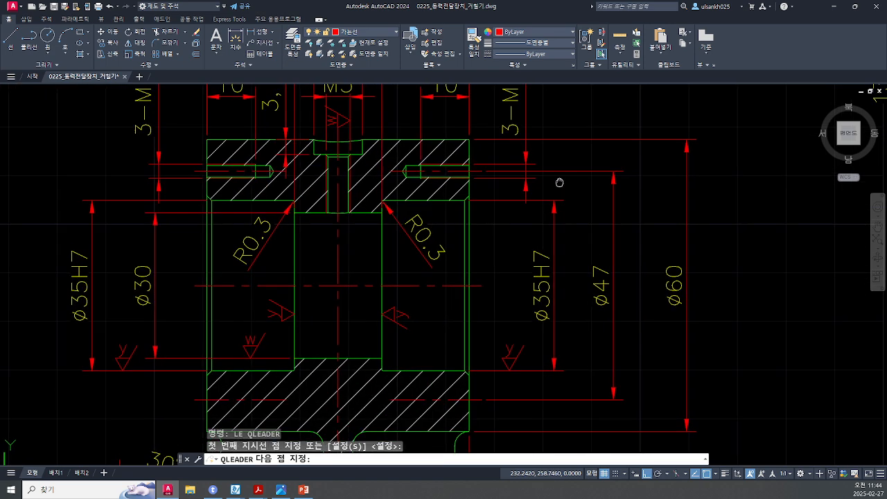
scroll(558, 201, "up", 2)
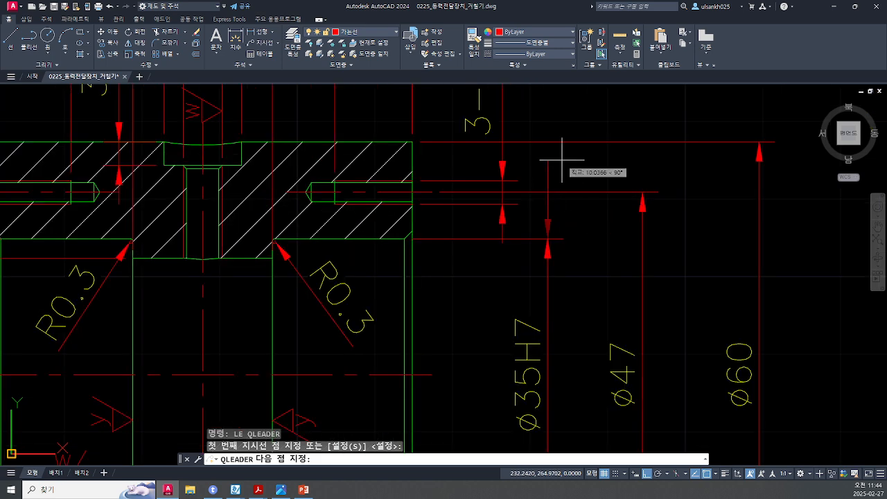
scroll(561, 173, "down", 2)
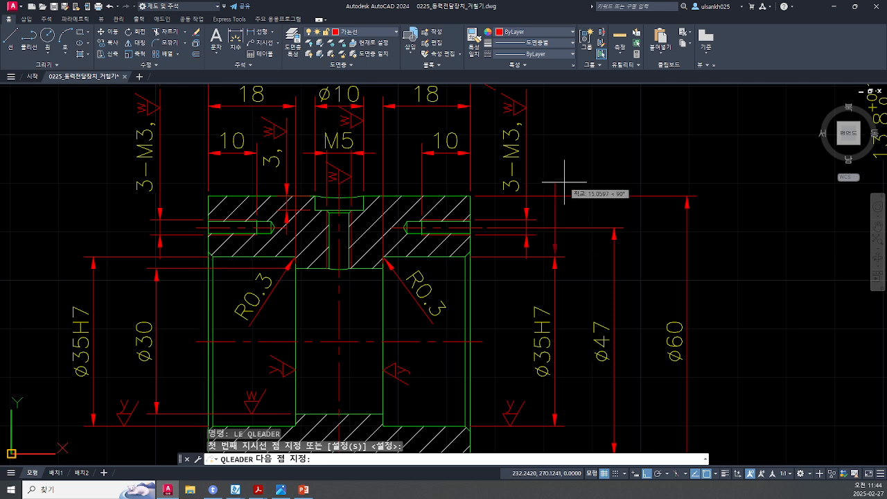
left_click(563, 136)
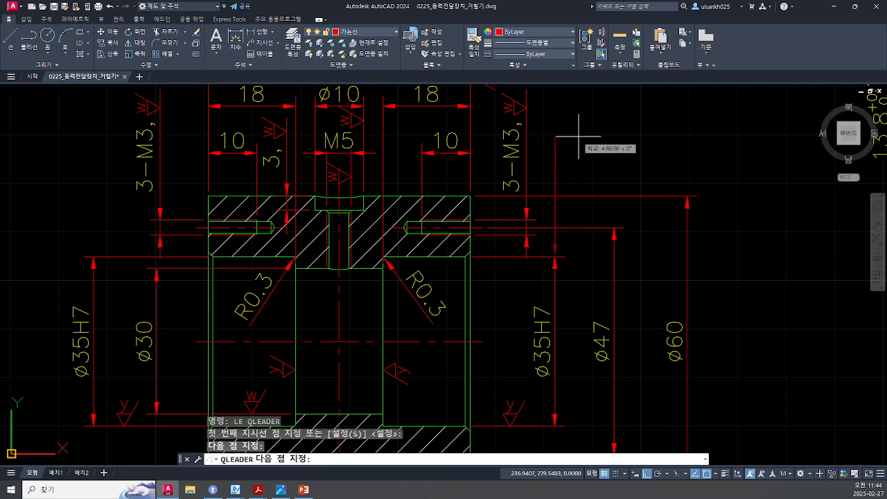
left_click(588, 137)
key("Escape")
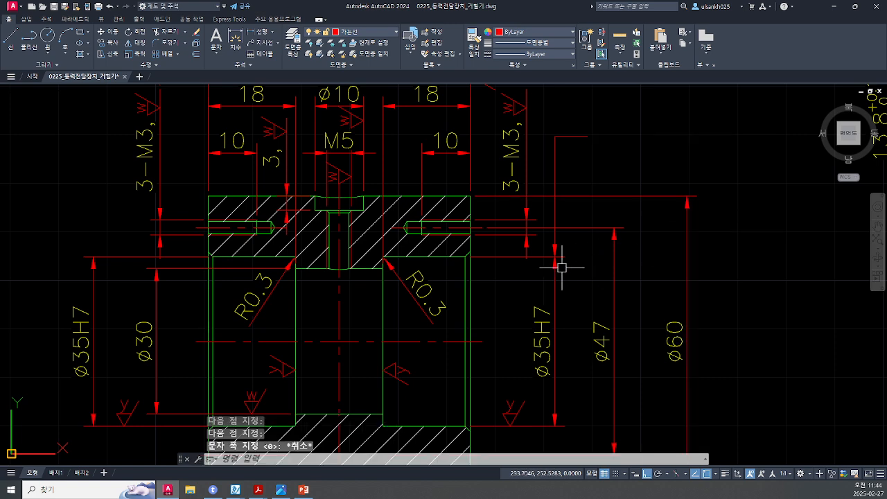
- Examine how the upper and lower surfaces of the ø35H7 bores run relative to the base's bottom face
middle_click_drag(575, 272, 573, 287)
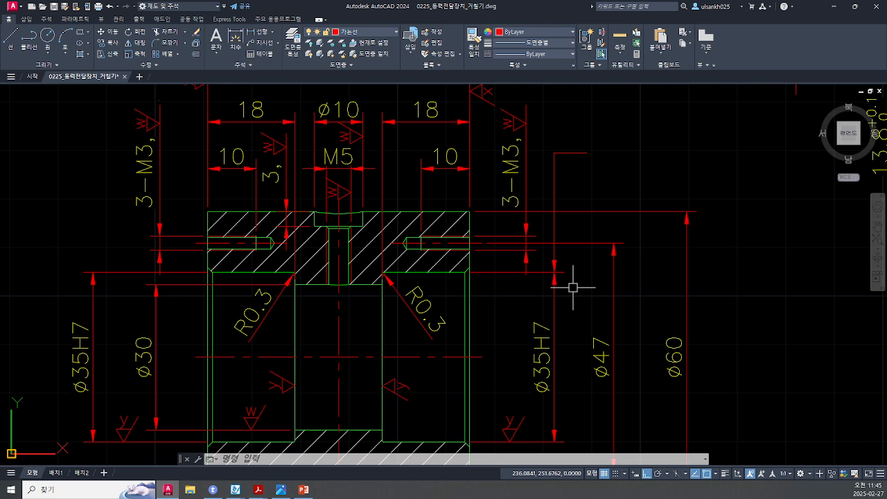
scroll(573, 287, "down", 3)
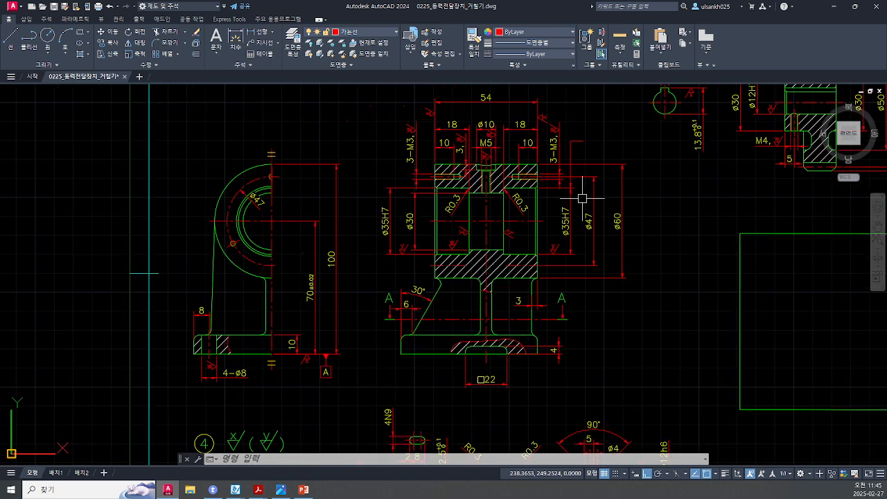
left_click_drag(595, 352, 375, 353, "shift")
left_click_drag(543, 188, 437, 188, "shift")
left_click_drag(549, 258, 415, 257, "shift")
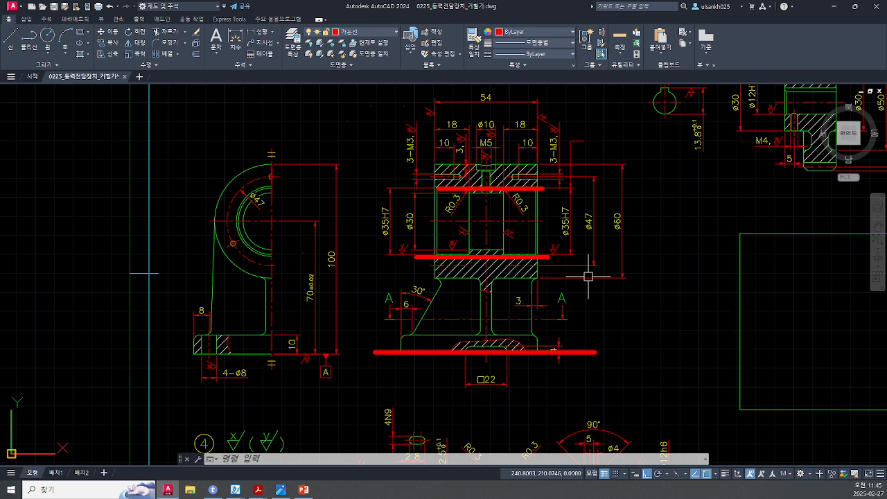
mouse_move(599, 353)
left_mouse_down()
mouse_move(393, 353)
mouse_move(597, 353)
left_mouse_up()
mouse_move(543, 189)
left_mouse_down()
mouse_move(528, 231)
mouse_move(547, 244)
mouse_move(541, 190)
mouse_move(426, 188)
left_mouse_up()
left_click_drag(552, 256, 434, 257)
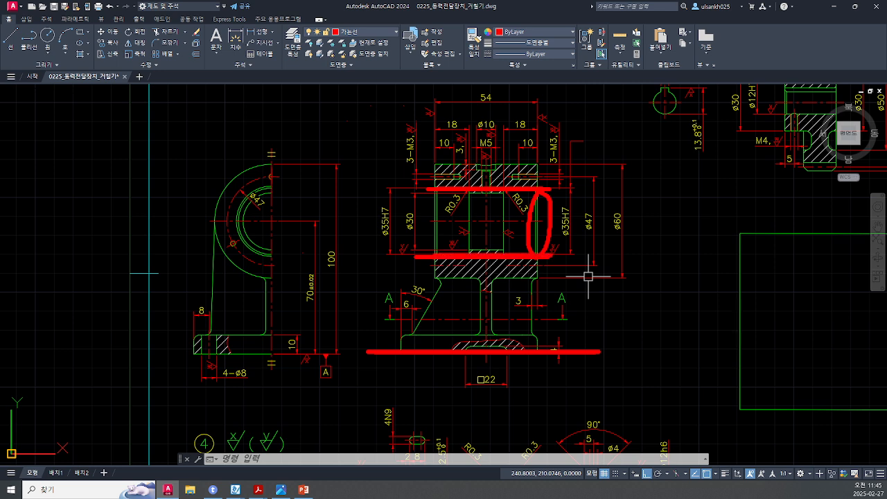
- Examine the bore's centre axis and the overall body width dimension as the reference length for the tolerance
left_click_drag(433, 182, 433, 272)
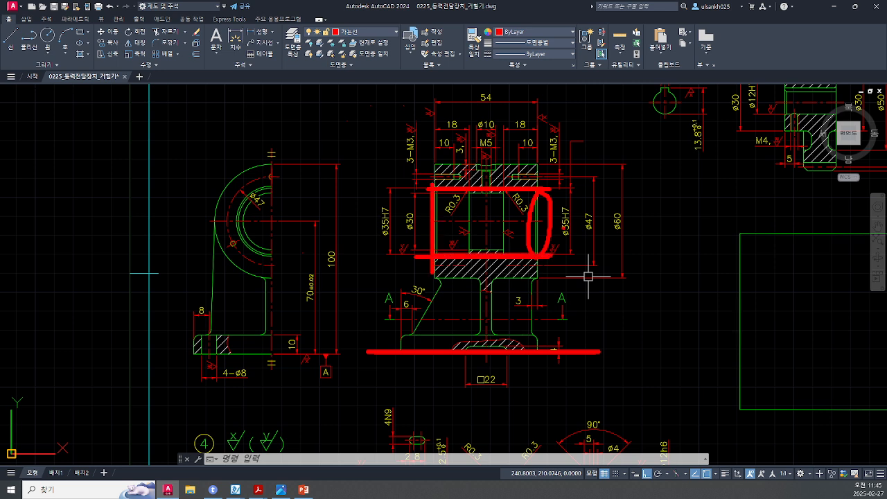
left_click_drag(541, 219, 430, 221)
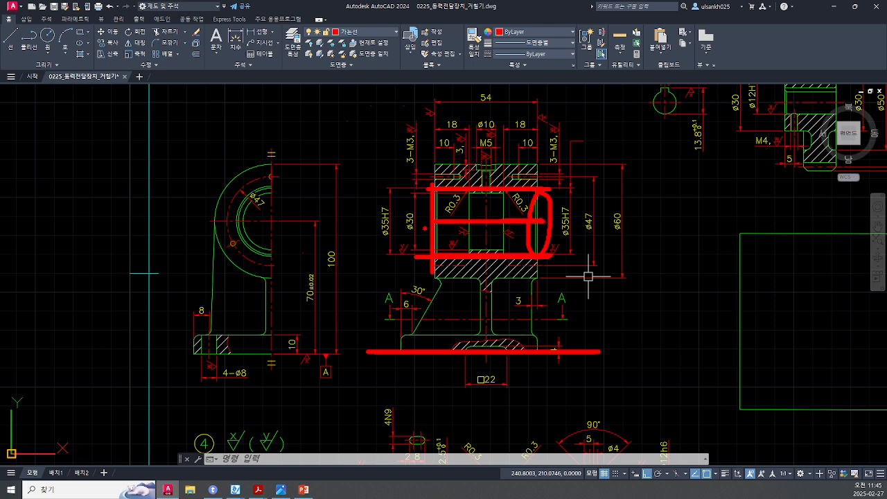
mouse_move(496, 108)
left_mouse_down()
mouse_move(481, 114)
mouse_move(510, 109)
mouse_move(477, 117)
left_mouse_up()
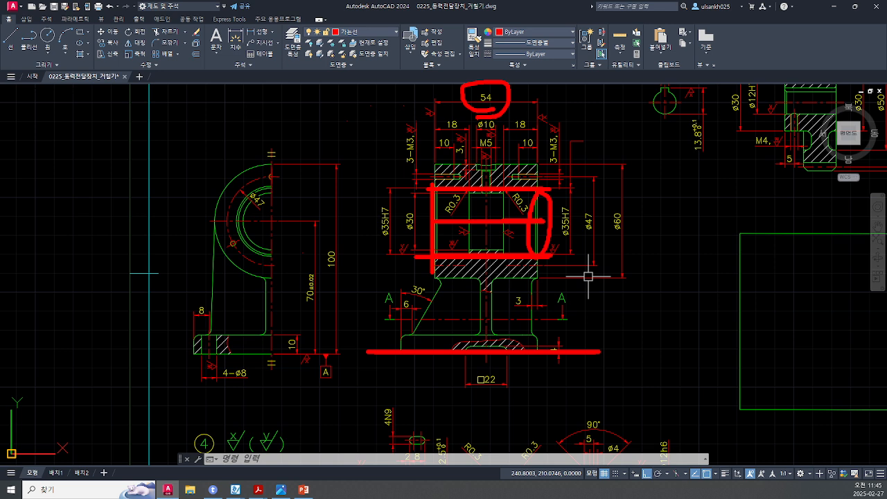
mouse_move(489, 122)
left_mouse_down()
mouse_move(464, 108)
mouse_move(478, 139)
left_mouse_up()
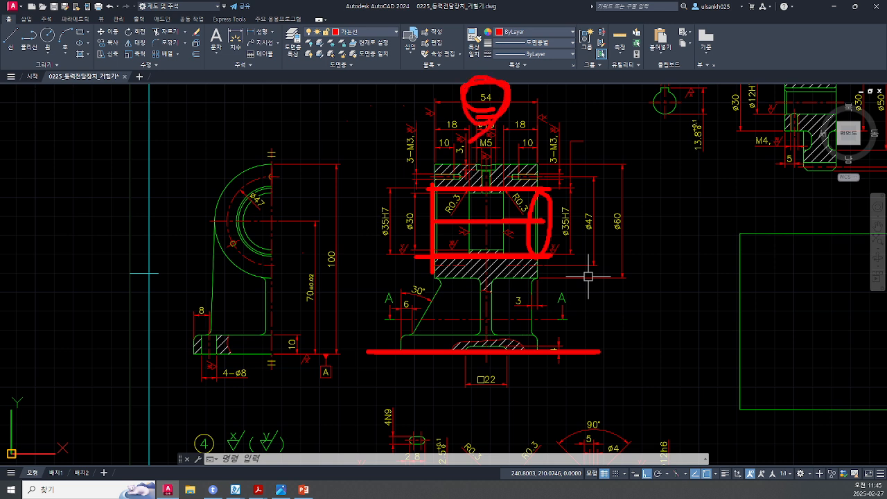
key("Escape")
- Switch to the CAD exam standards PDF and look up the IT5 value for the 50–80 mm size range, converted to millimetres
mouse_move(258, 489)
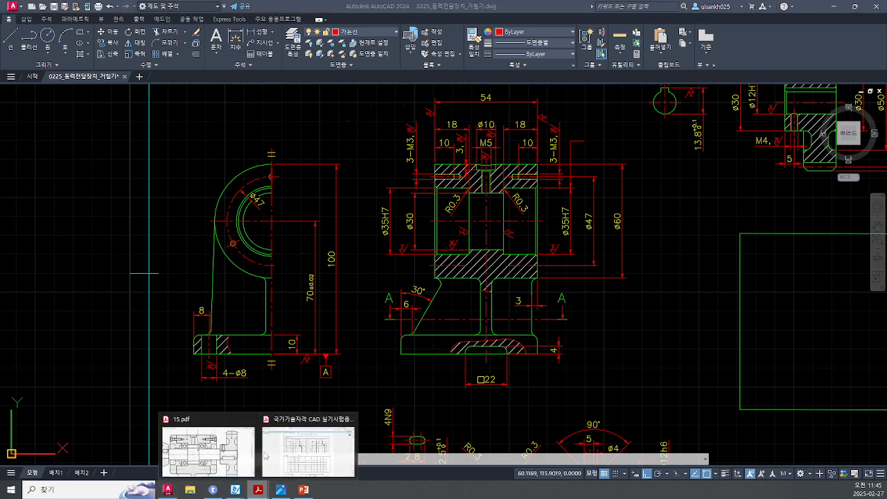
left_click(284, 422)
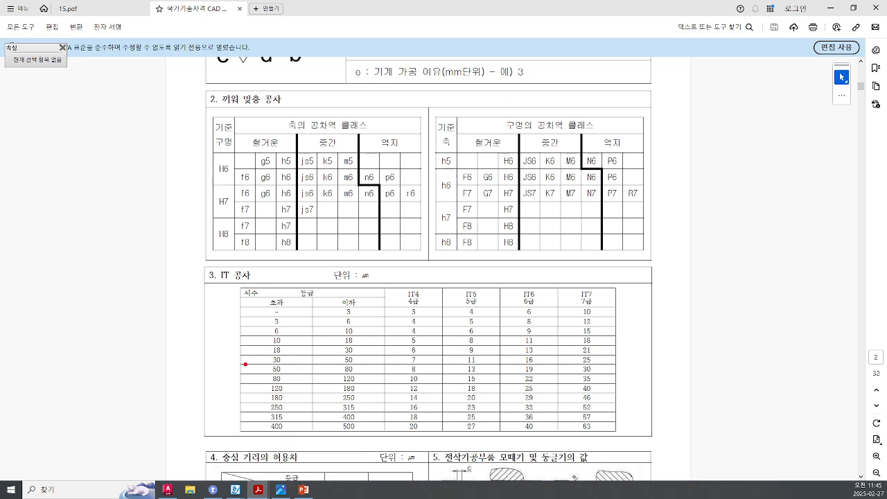
mouse_move(239, 360)
left_mouse_down()
mouse_move(360, 377)
mouse_move(503, 377)
left_mouse_up()
mouse_move(441, 284)
left_mouse_down()
mouse_move(500, 390)
mouse_move(502, 433)
left_mouse_up()
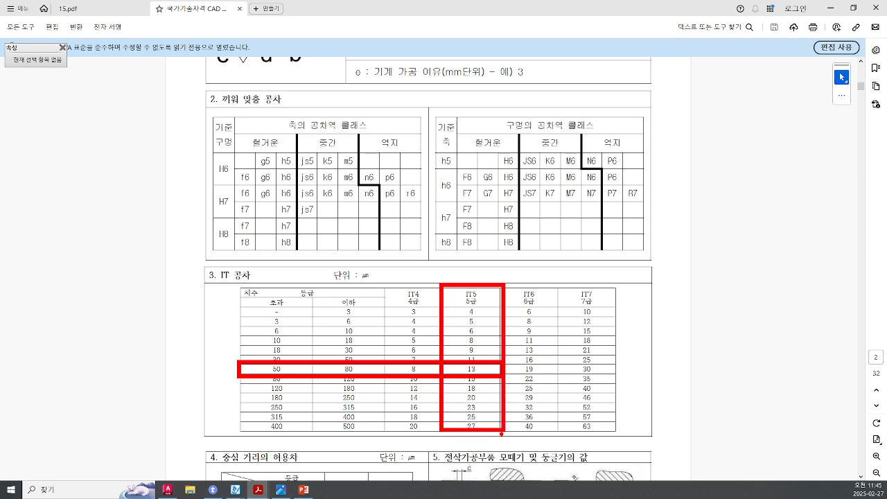
mouse_move(373, 284)
left_mouse_down()
mouse_move(368, 294)
mouse_move(370, 264)
mouse_move(374, 287)
left_mouse_up()
left_click_drag(753, 153, 755, 195)
mouse_move(784, 152)
left_mouse_down()
mouse_move(772, 170)
mouse_move(774, 188)
mouse_move(797, 202)
mouse_move(777, 193)
mouse_move(744, 209)
mouse_move(711, 190)
left_mouse_up()
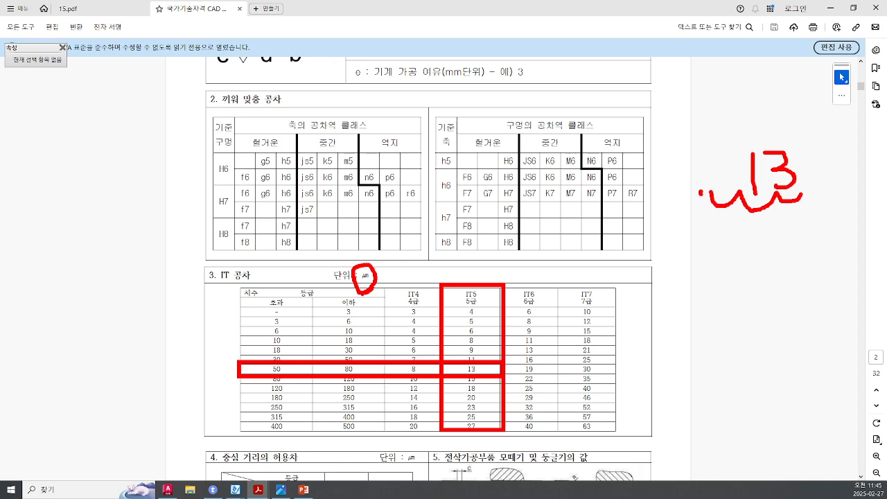
mouse_move(668, 156)
left_mouse_down()
mouse_move(668, 185)
mouse_move(674, 159)
mouse_move(729, 170)
left_mouse_up()
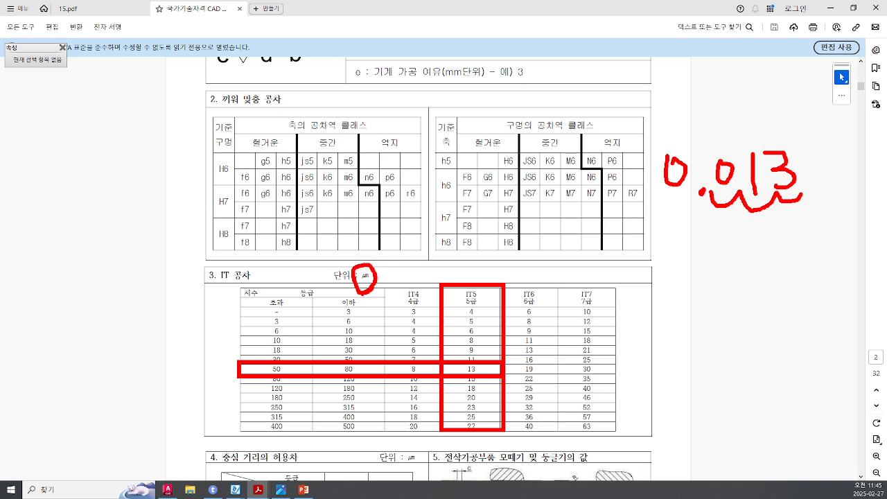
key("Escape")
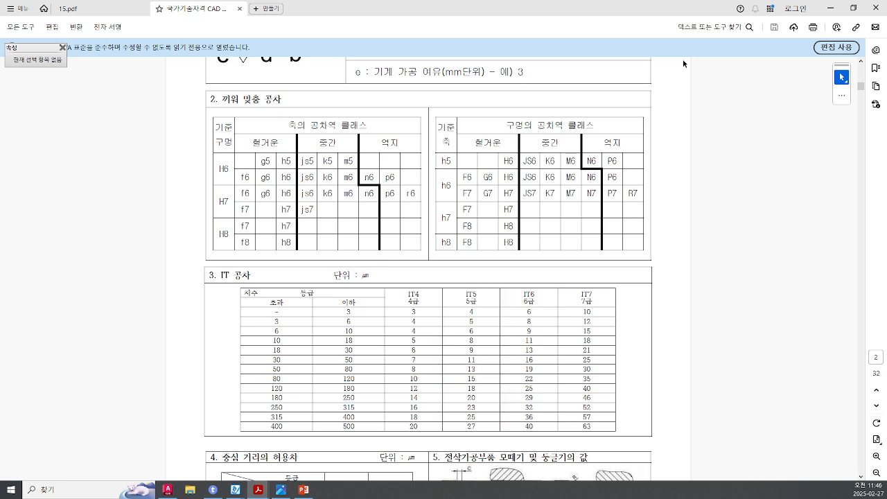
- Return to the AutoCAD drawing and start a geometric tolerance with the parallelism symbol and a value of 0.013
left_click(829, 8)
middle_click_drag(566, 179, 516, 222)
type("TOL")
key("Return")
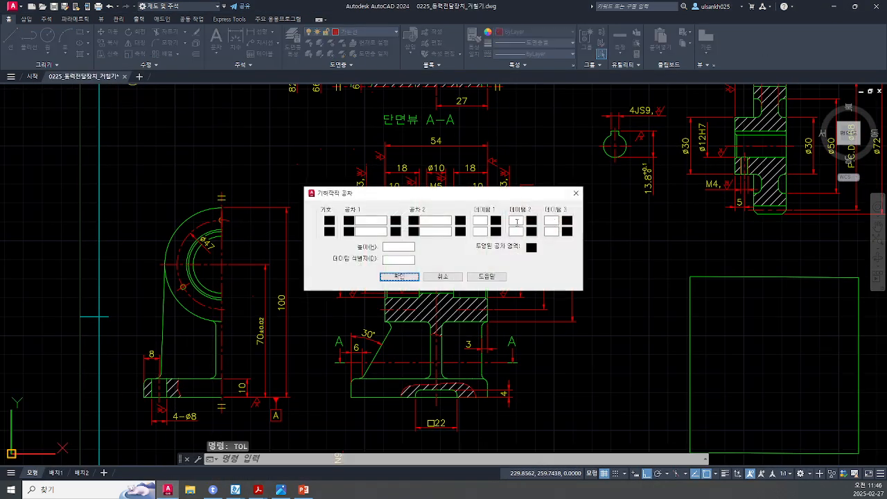
left_click(330, 221)
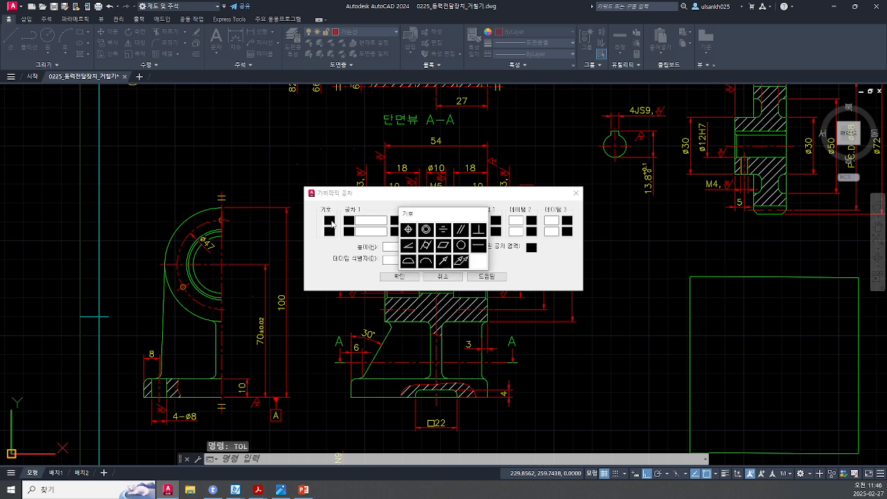
left_click(463, 231)
left_click(368, 221)
type("0.013")
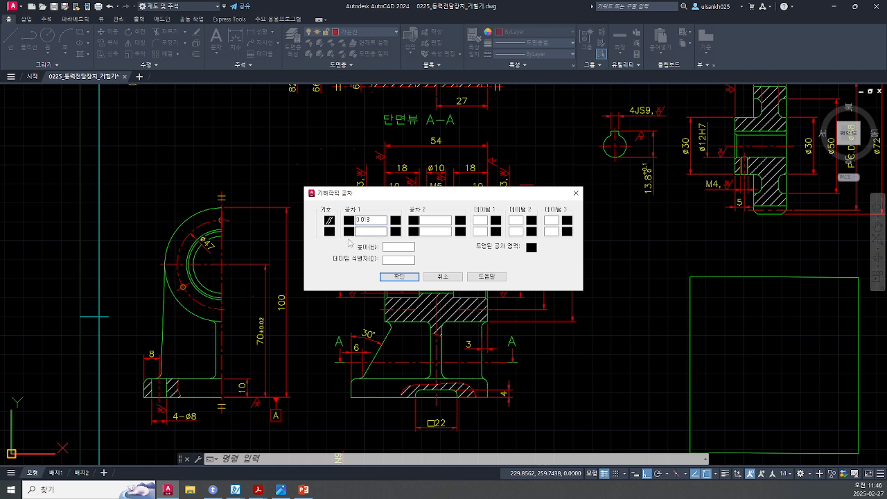
- Examine the bore's axis against the base's bottom face to judge whether the tolerance zone needs a diameter symbol
mouse_move(396, 193)
left_mouse_down()
mouse_move(416, 221)
mouse_move(443, 306)
left_mouse_up()
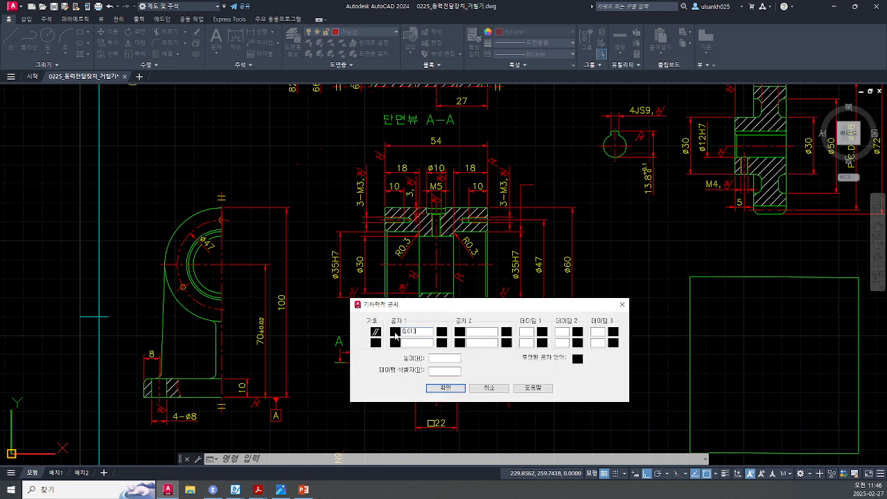
mouse_move(490, 237)
left_mouse_down()
mouse_move(507, 244)
mouse_move(483, 238)
mouse_move(359, 265)
left_mouse_up()
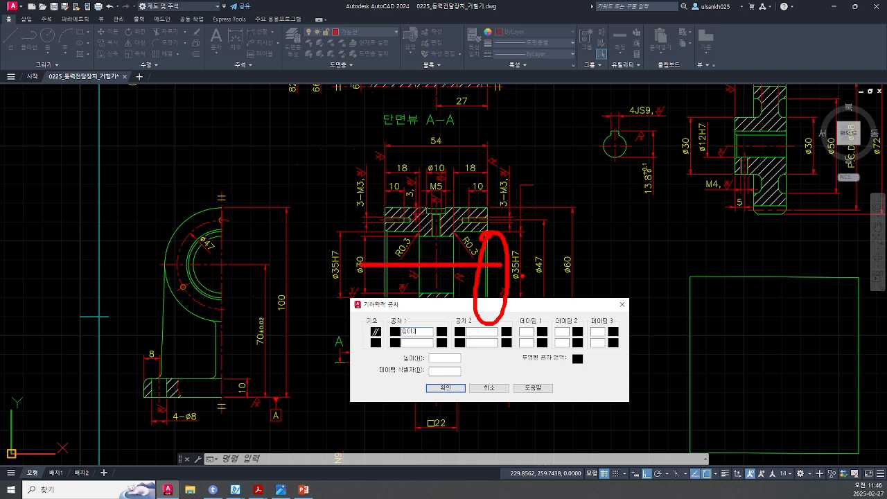
left_click_drag(510, 265, 356, 265)
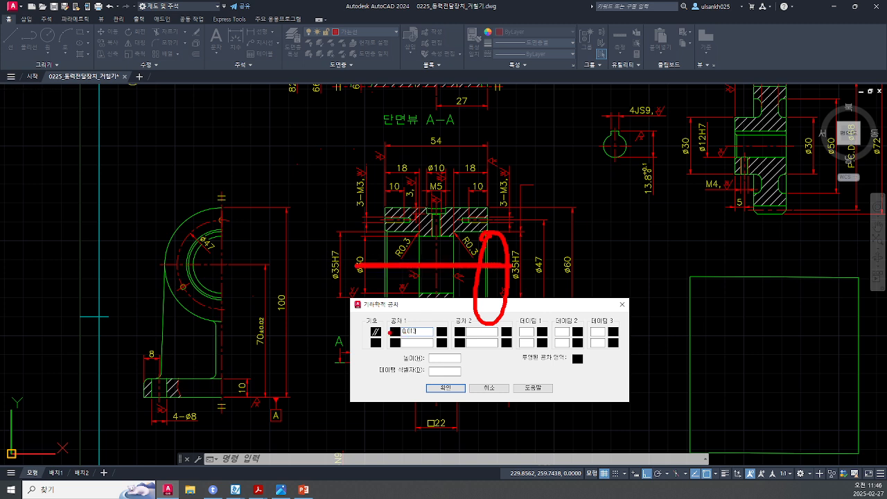
left_click_drag(592, 409, 364, 409)
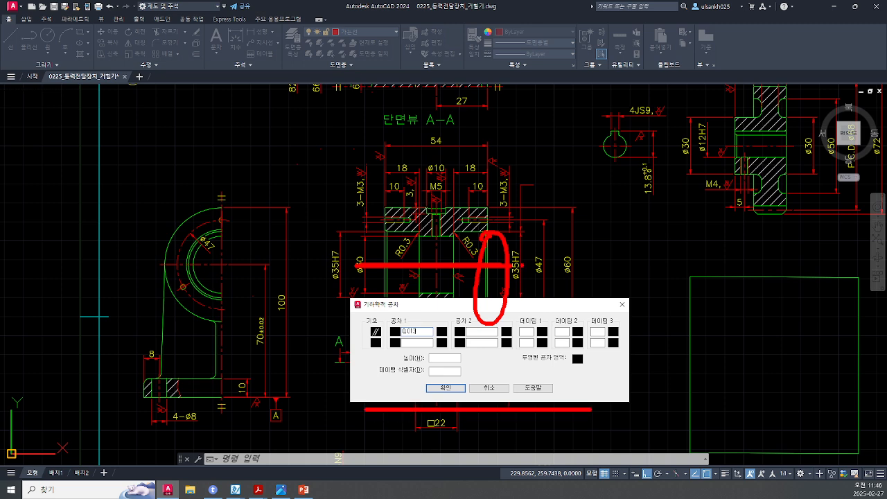
left_click_drag(530, 279, 326, 237)
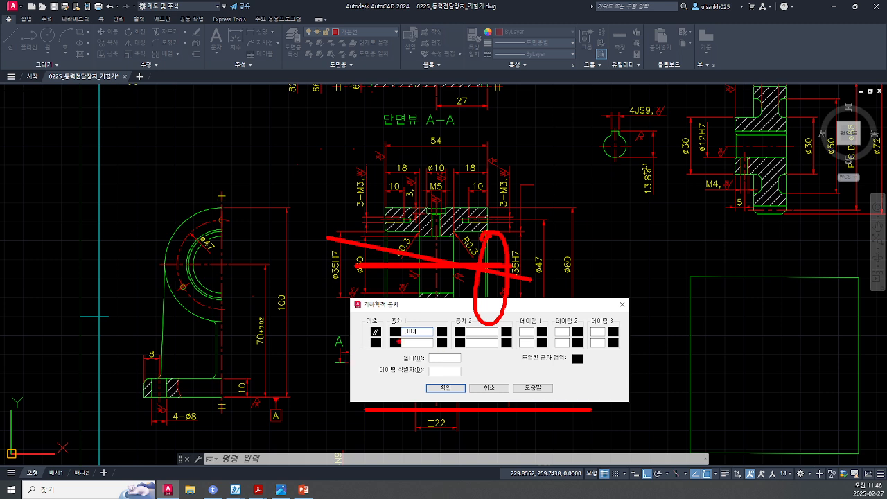
key("Escape")
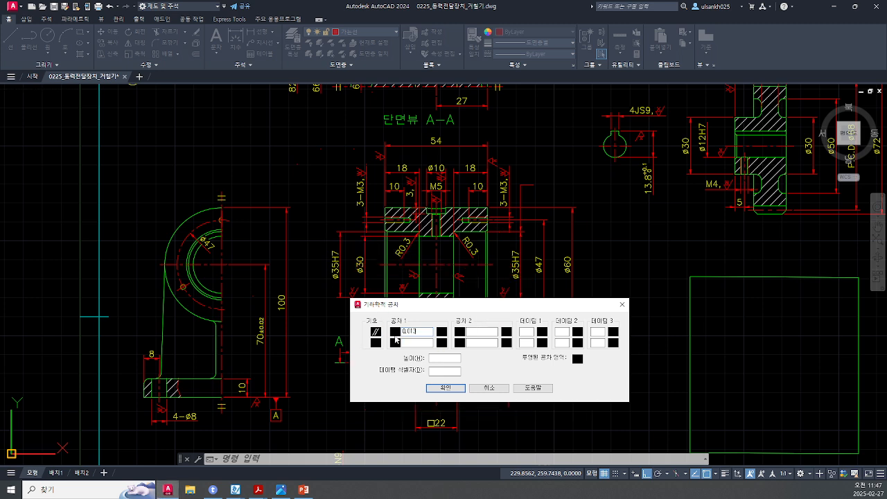
- Add the diameter symbol and datum A to the parallelism tolerance and place its frame at the end of the right ø35H7 leader
left_click_drag(443, 306, 436, 216)
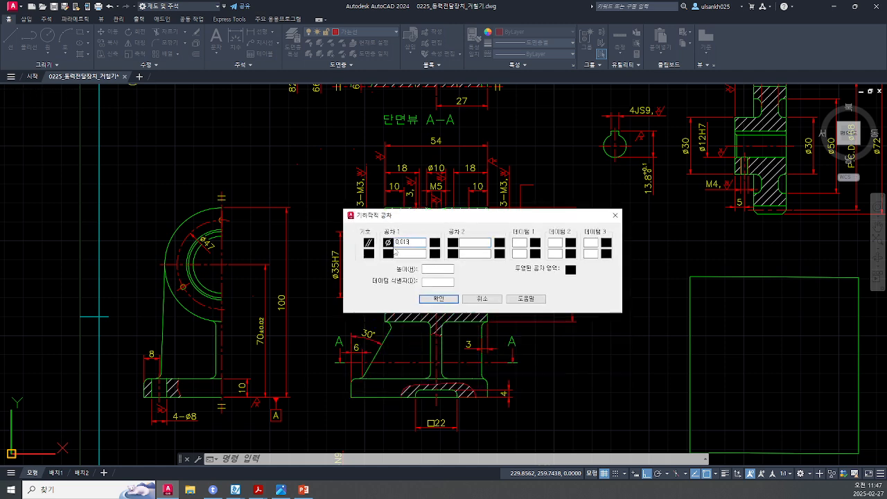
key("ctrl")
key("ctrl")
left_click(519, 242)
type("A")
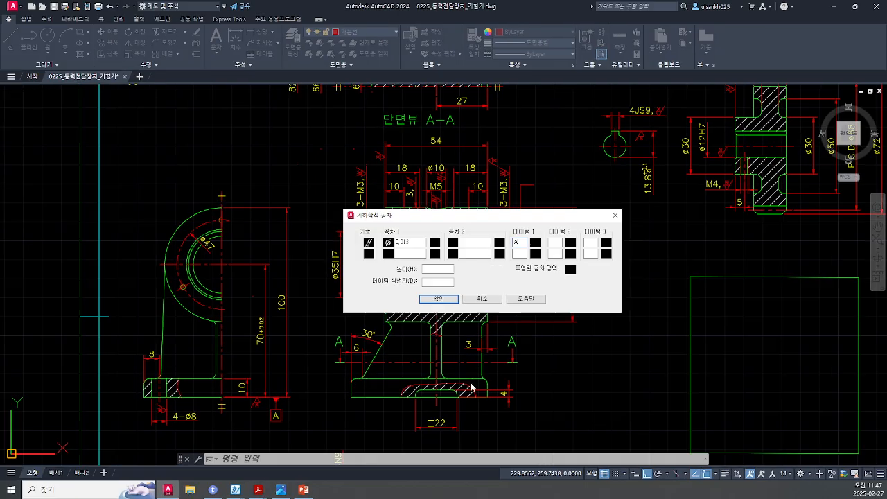
left_click(438, 299)
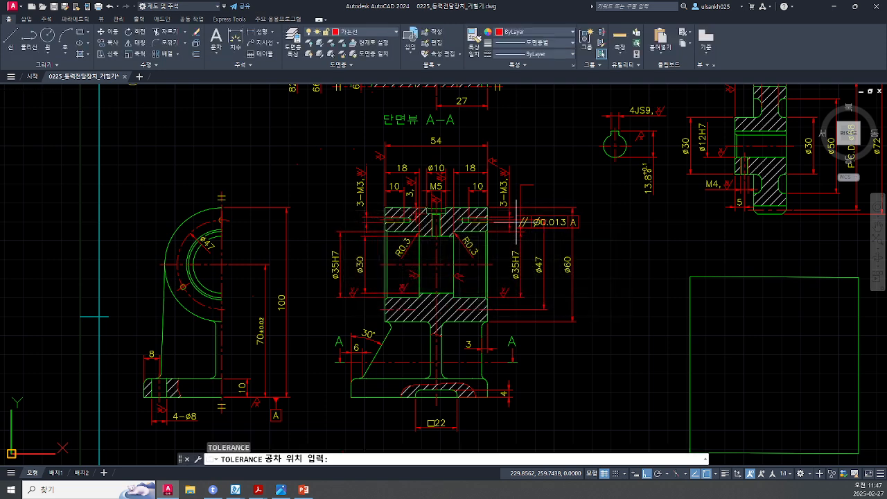
scroll(526, 189, "up", 5)
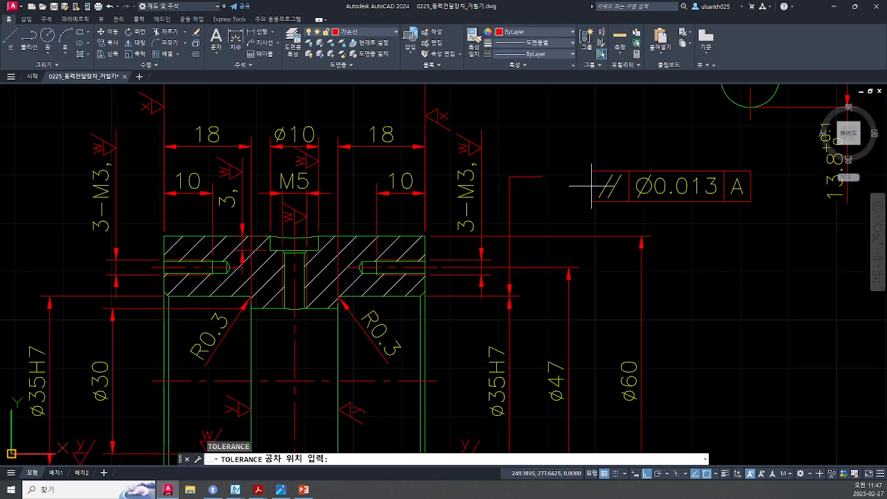
left_click(542, 176)
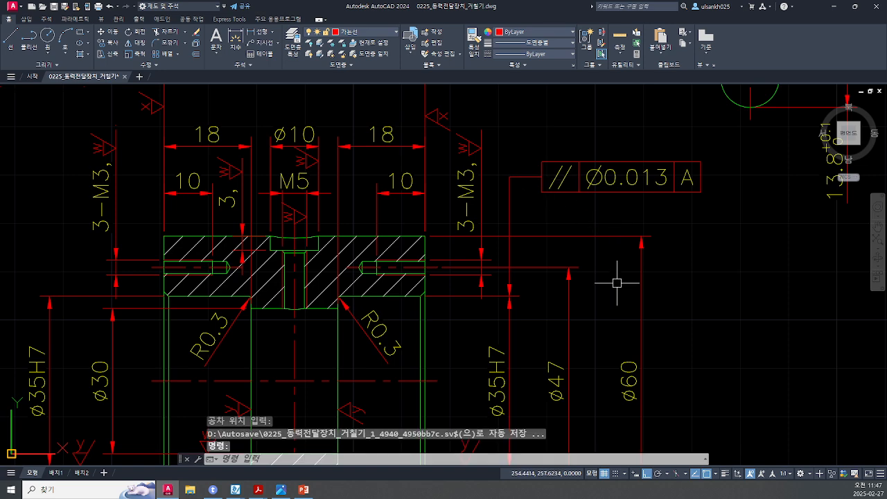
key("Escape")
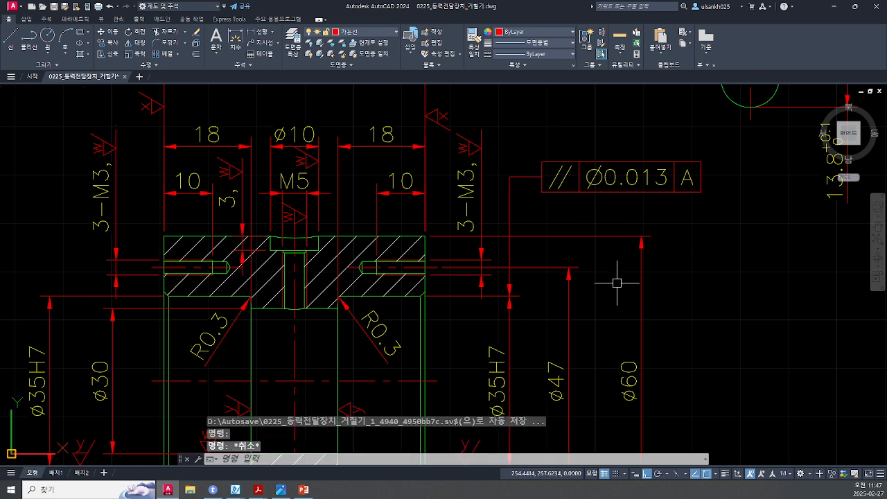
- Examine the left ø35H7 bore in section A-A and how both bores relate to the base's bottom face
scroll(645, 257, "down", 2)
mouse_move(531, 367)
middle_mouse_down()
mouse_move(598, 332)
mouse_move(597, 322)
middle_mouse_up()
scroll(598, 322, "down", 2)
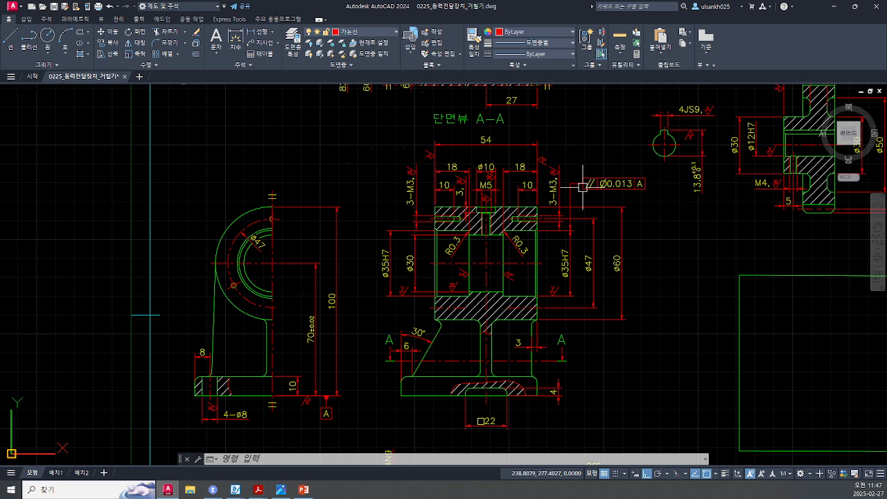
mouse_move(583, 187)
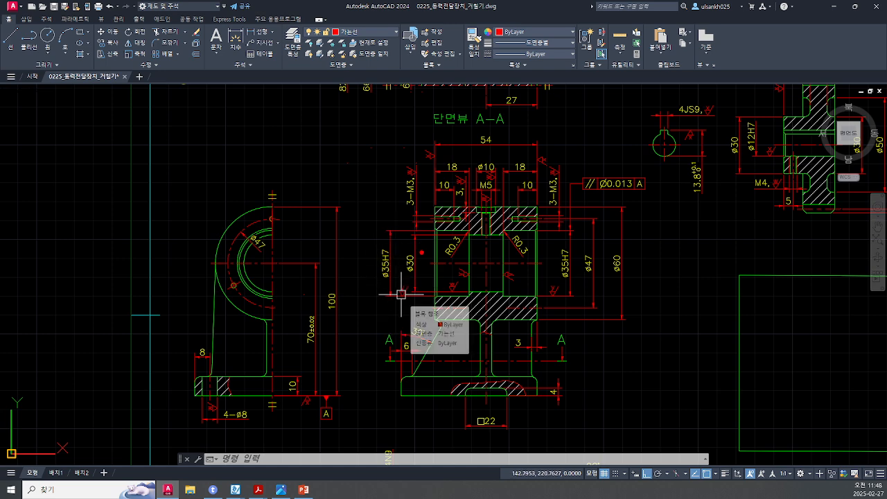
mouse_move(392, 293)
left_mouse_down()
mouse_move(374, 254)
mouse_move(399, 266)
mouse_move(380, 297)
left_mouse_up()
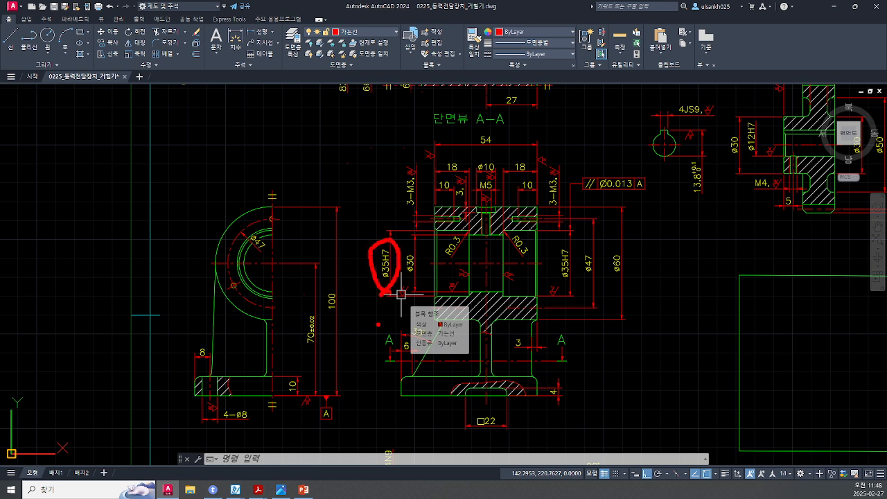
left_click_drag(574, 395, 390, 395)
left_click_drag(433, 228, 538, 228)
left_click_drag(435, 296, 540, 296)
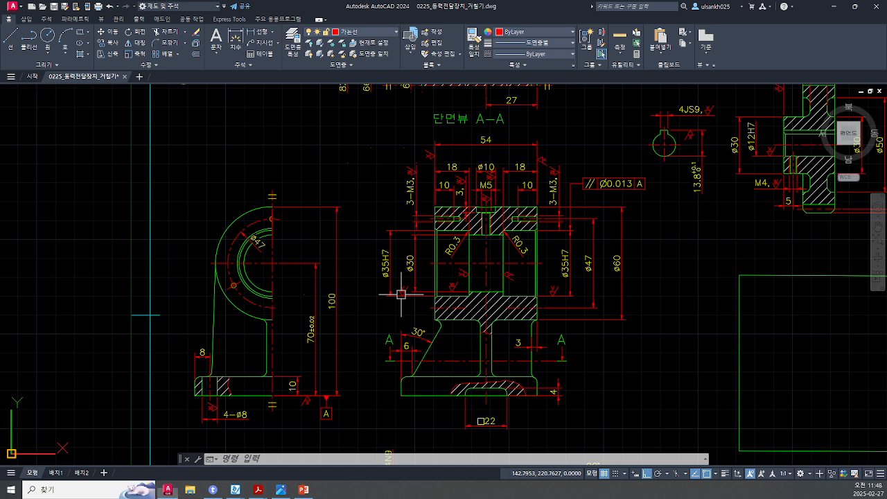
- Examine the two ø35H7 bores against their common centre axis to judge which tolerance the left bore needs
scroll(460, 292, "up", 2)
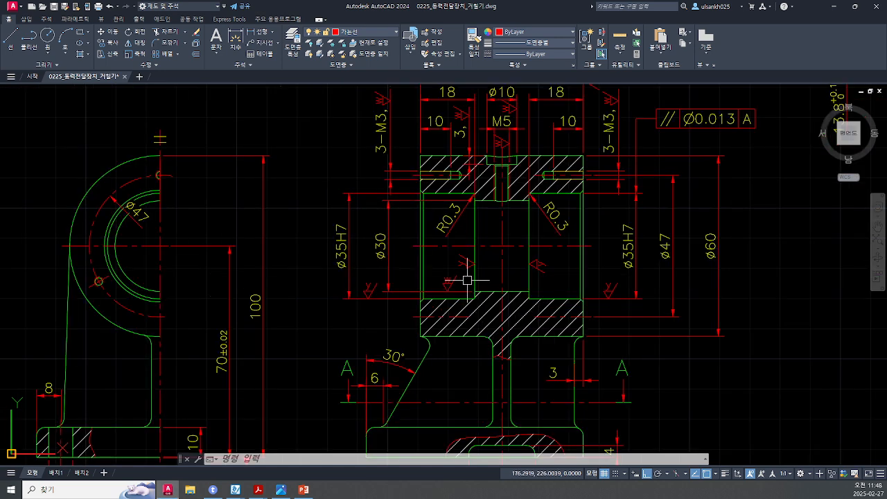
mouse_move(584, 192)
left_mouse_down()
mouse_move(574, 201)
mouse_move(568, 284)
mouse_move(596, 236)
mouse_move(585, 194)
mouse_move(413, 196)
left_mouse_up()
left_click_drag(590, 302, 431, 303)
mouse_move(419, 205)
left_mouse_down()
mouse_move(410, 305)
mouse_move(430, 225)
mouse_move(420, 209)
mouse_move(655, 209)
left_mouse_up()
left_click_drag(413, 313, 615, 314)
mouse_move(407, 258)
left_mouse_down()
mouse_move(627, 258)
mouse_move(346, 244)
left_mouse_up()
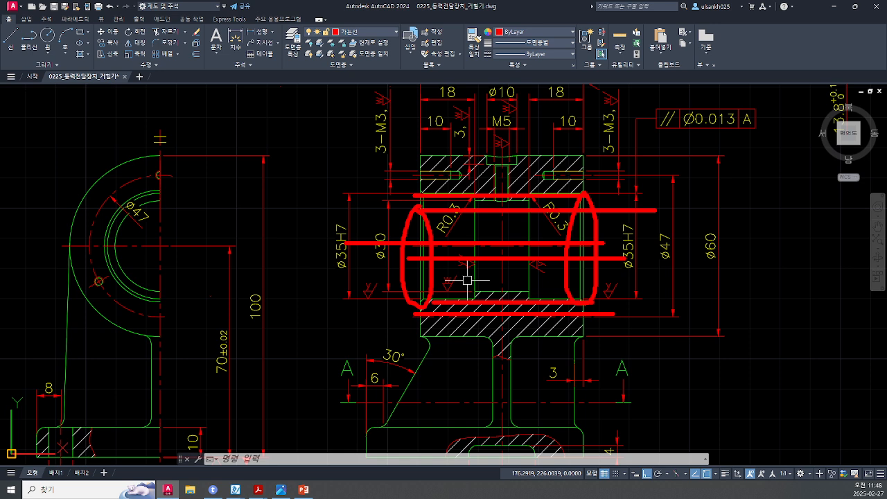
key("Escape")
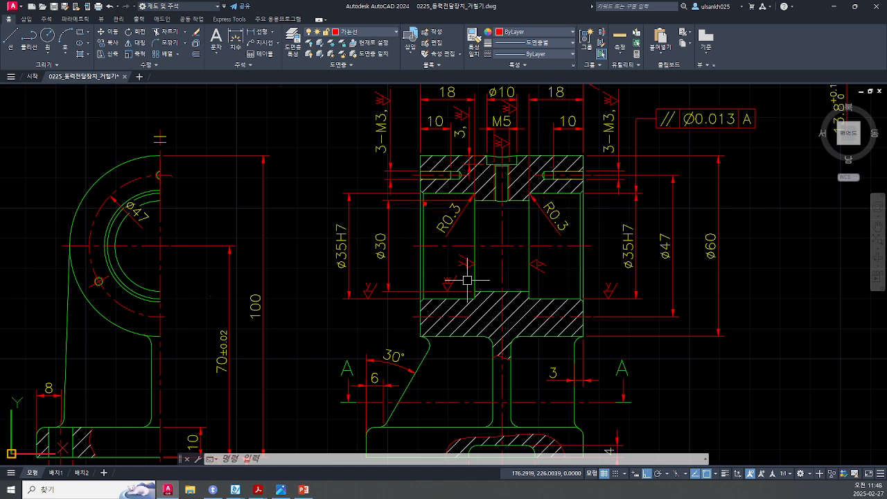
mouse_move(421, 197)
left_mouse_down()
mouse_move(415, 305)
mouse_move(442, 208)
mouse_move(424, 199)
left_mouse_up()
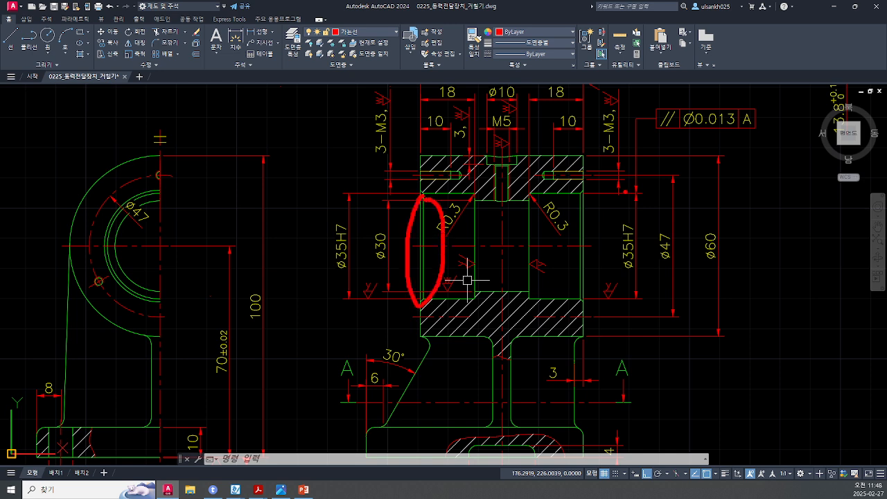
mouse_move(583, 195)
left_mouse_down()
mouse_move(574, 298)
mouse_move(593, 198)
mouse_move(529, 198)
left_mouse_up()
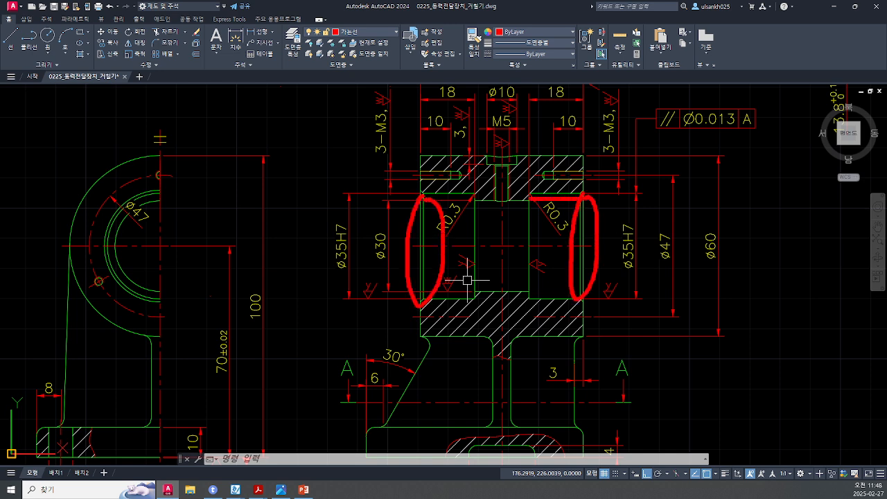
left_click_drag(582, 302, 538, 302)
left_click_drag(410, 249, 624, 247)
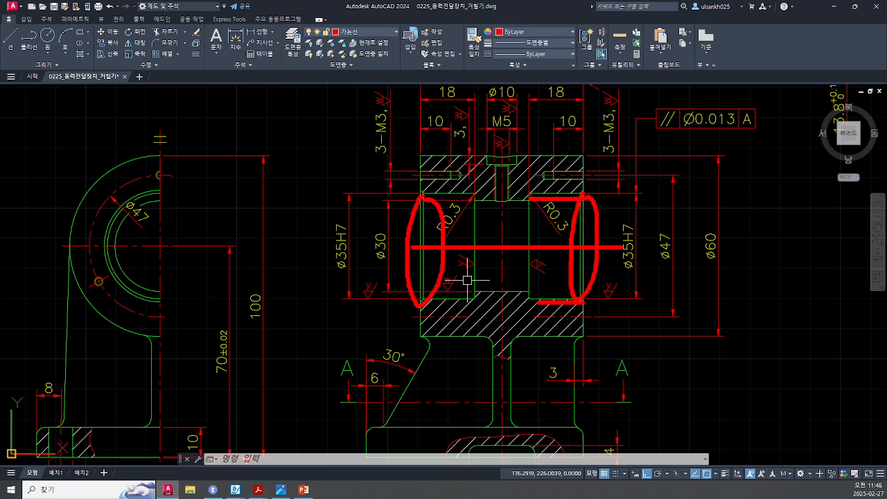
mouse_move(597, 301)
left_mouse_down()
mouse_move(581, 301)
mouse_move(607, 202)
mouse_move(593, 301)
left_mouse_up()
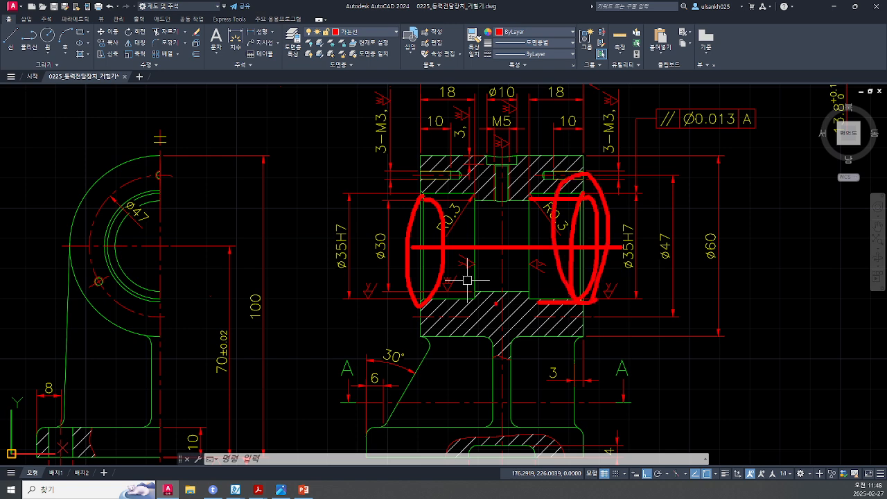
mouse_move(420, 302)
left_mouse_down()
mouse_move(452, 212)
mouse_move(416, 317)
left_mouse_up()
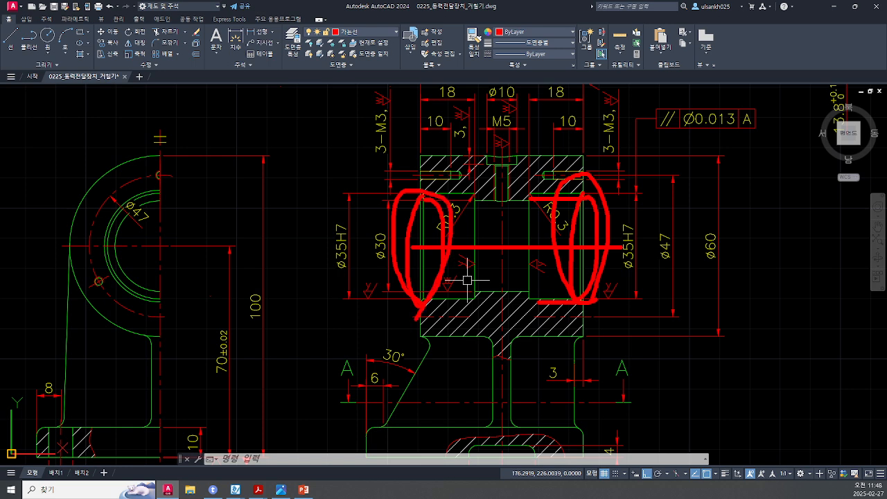
key("Escape")
- Draw a vertical leader upward from the top edge of the ø0.013 parallelism frame
mouse_move(693, 118)
middle_mouse_down()
mouse_move(610, 267)
mouse_move(616, 239)
middle_mouse_up()
scroll(608, 267, "up", 2)
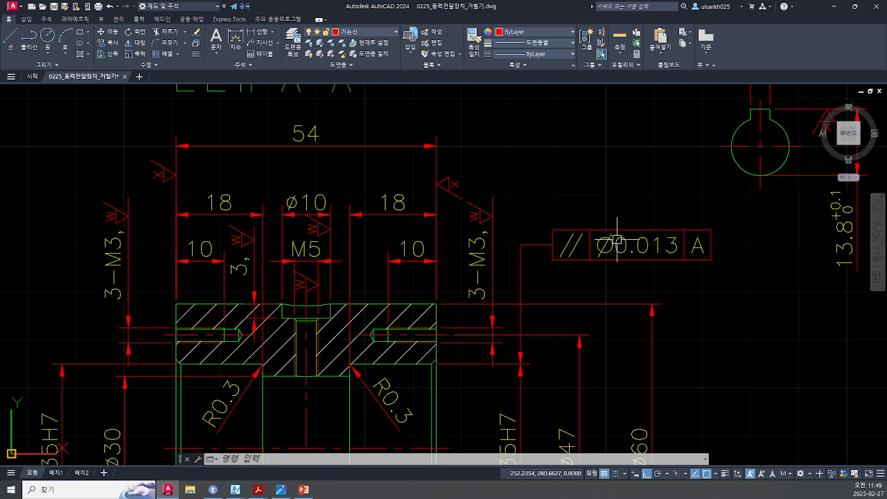
type("le")
key("Return")
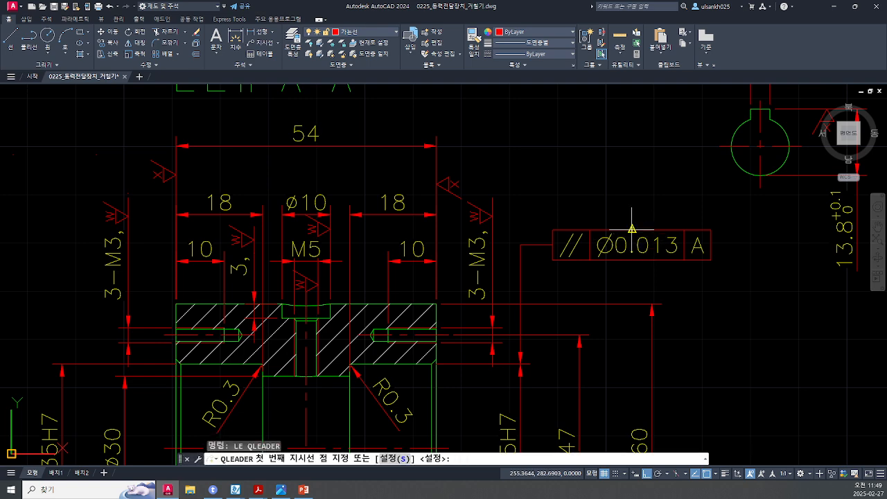
left_click(632, 229)
left_click(631, 178)
key("Escape")
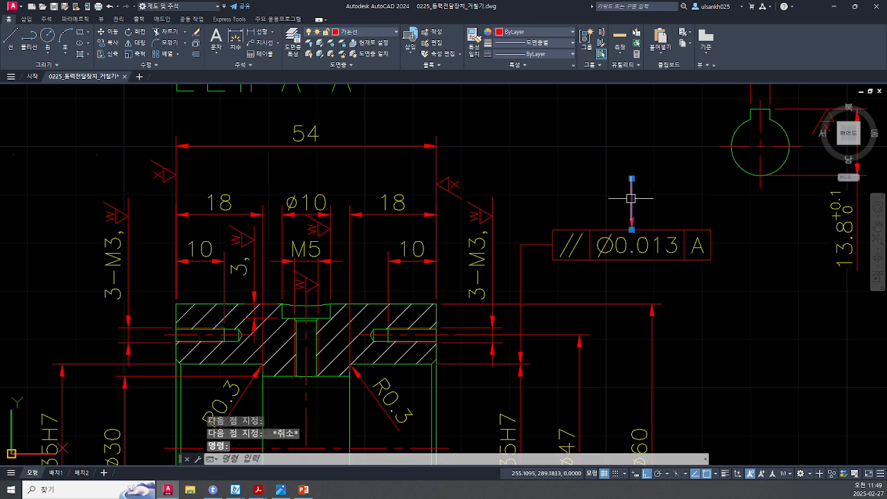
- Change the new leader's arrowhead to the filled datum triangle
left_click(762, 161)
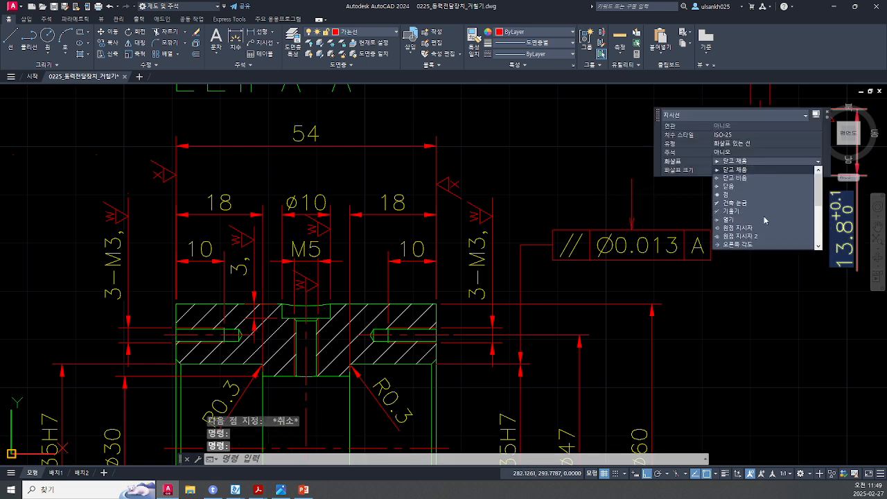
scroll(761, 219, "down", 3)
left_click(760, 222)
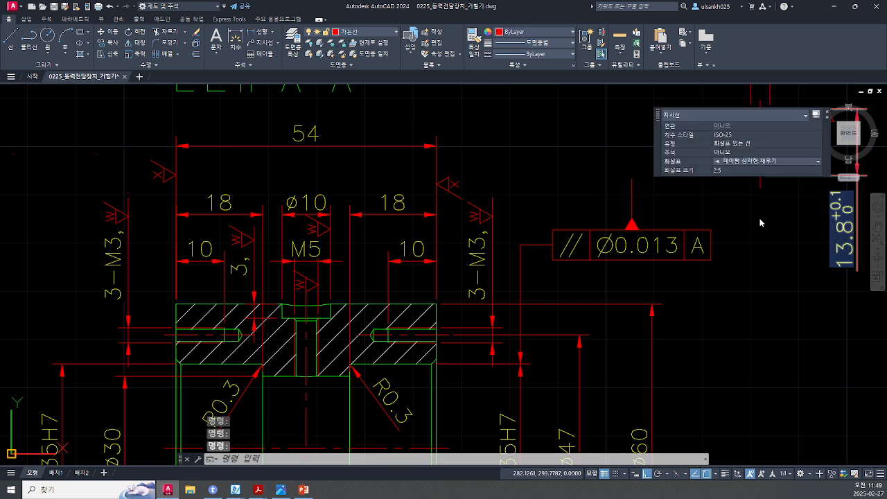
key("Escape")
key("Escape")
- Create a datum frame containing only the letter B above the parallelism tolerance frame
middle_click_drag(652, 251, 646, 267)
type("TOL")
key("Return")
left_click(480, 222)
type("b")
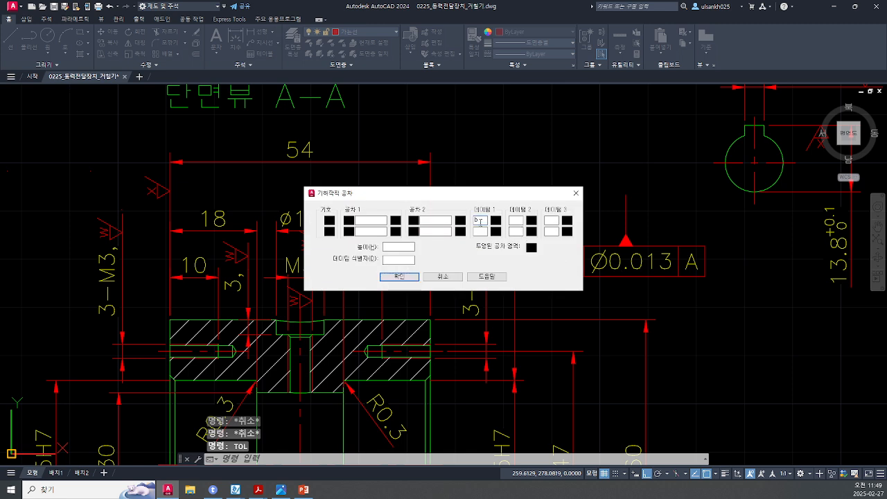
key("BackSpace")
type("B")
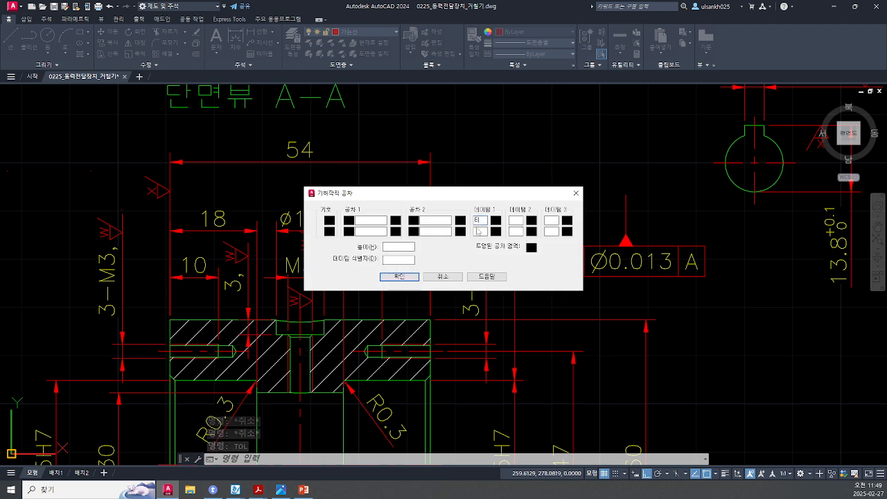
left_click(400, 277)
key("Escape")
- Move the datum B frame so the midpoint of its lower edge sits on the datum leader's upper end
type("m")
key("space")
left_click(661, 147)
left_click(597, 186)
key("space")
left_click(615, 188)
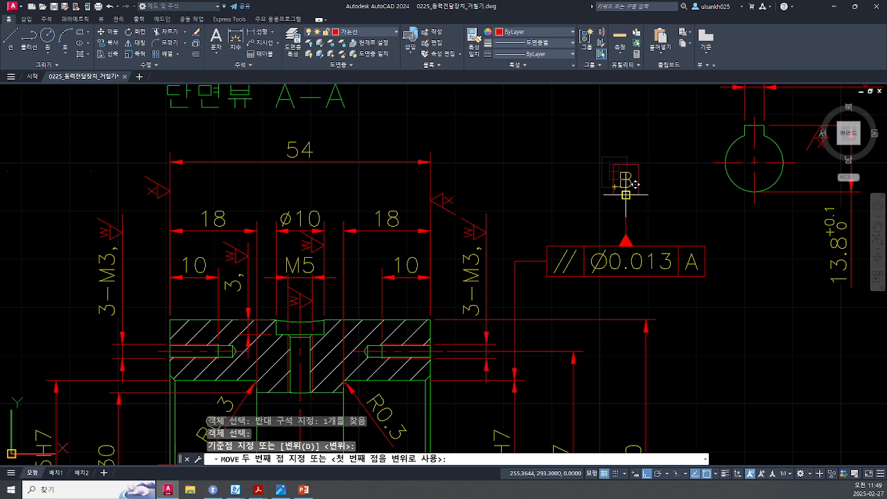
key("Escape")
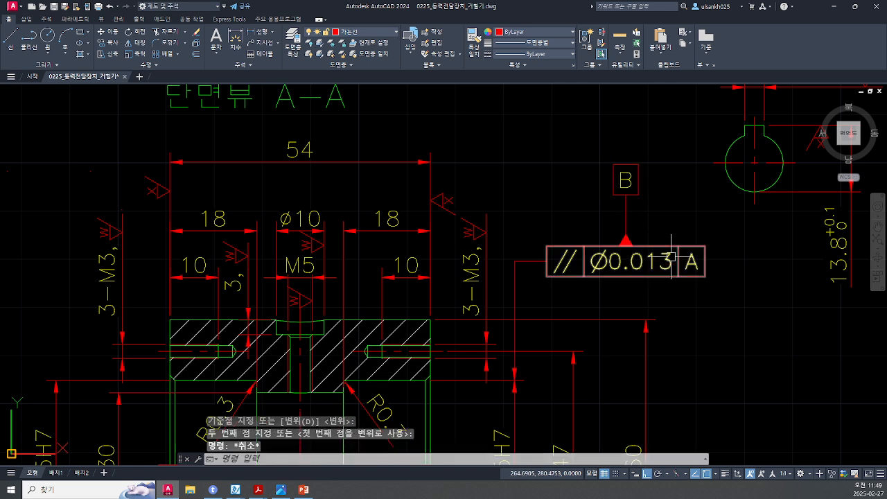
- Draw a leader from the upper arrow of the left ø35H7 dimension, going up and then horizontally to the left
scroll(619, 254, "down", 2)
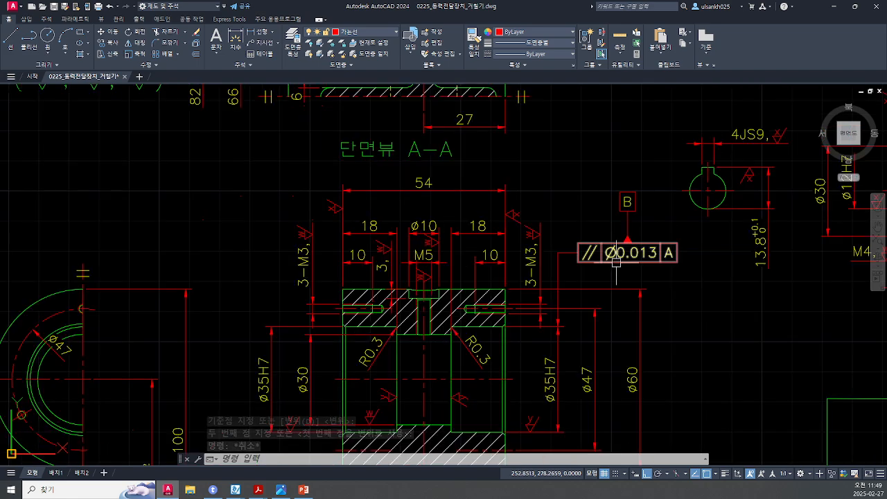
middle_click_drag(619, 253, 676, 205)
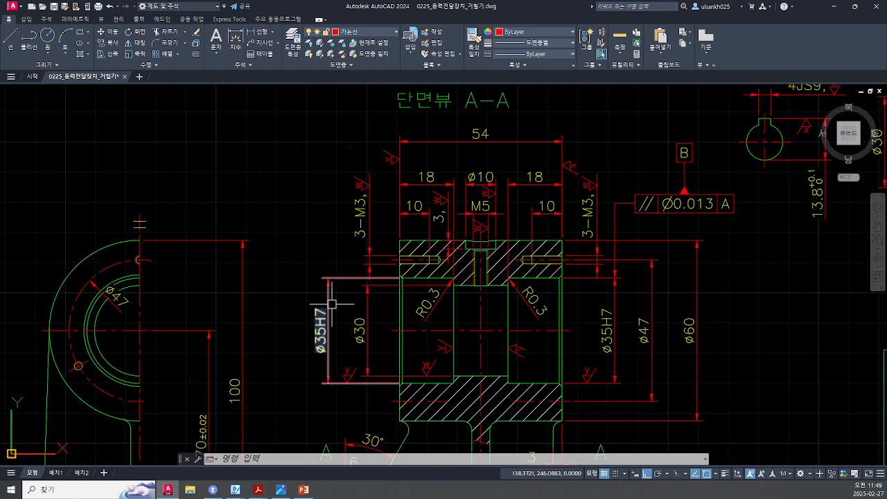
type("le")
key("Return")
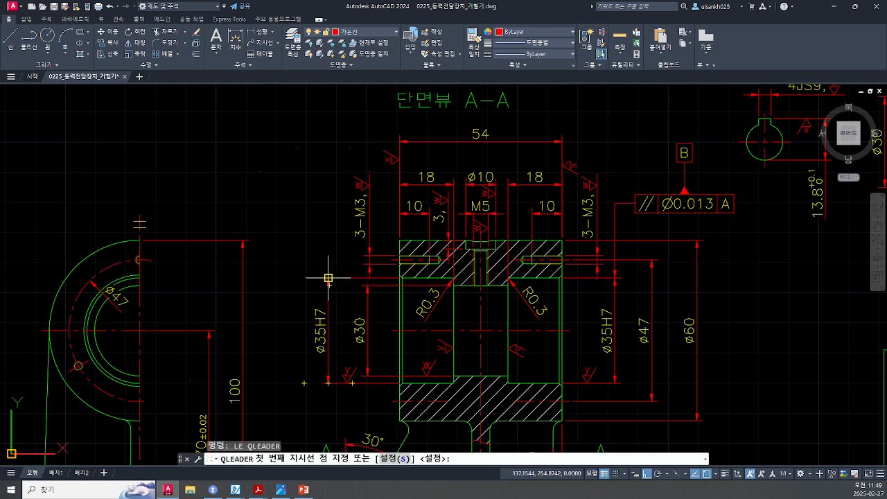
left_click(328, 278)
left_click(327, 207)
left_click(295, 207)
key("Escape")
key("Escape")
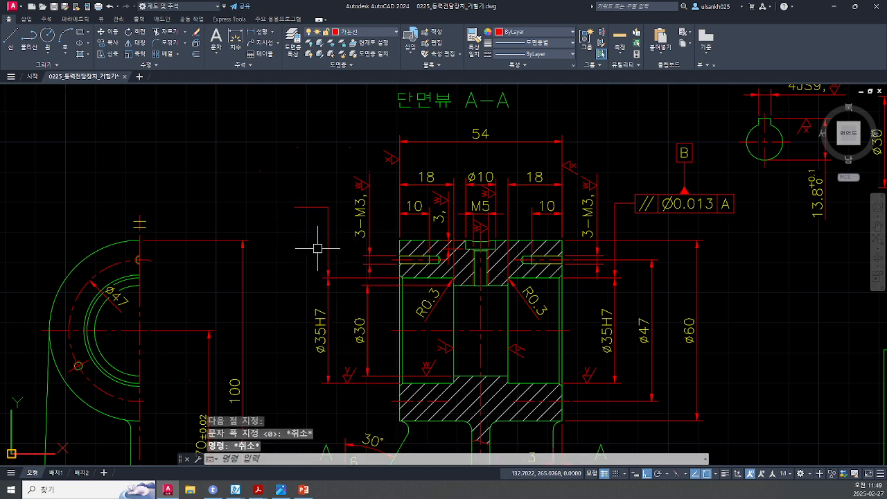
- Create a concentricity tolerance frame with ø0.013 and datum B, placed left of the left ø35H7 bore's leader
middle_click_drag(463, 353, 464, 326)
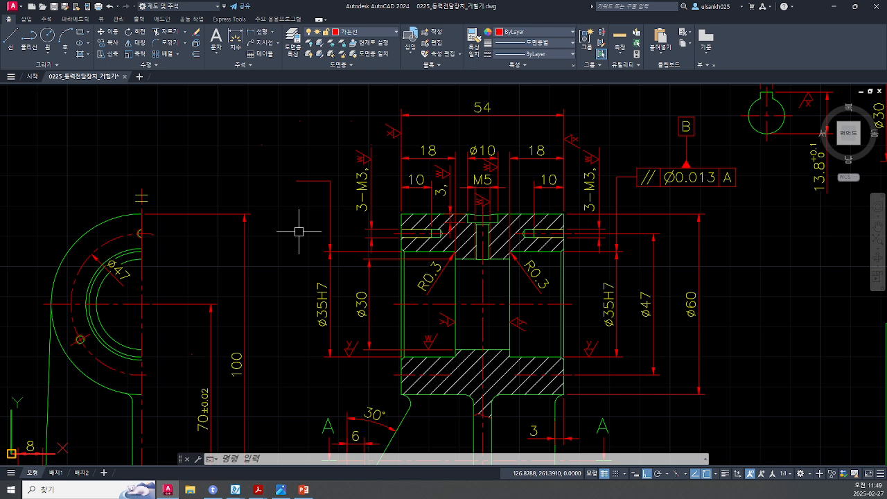
type("TOL")
key("Return")
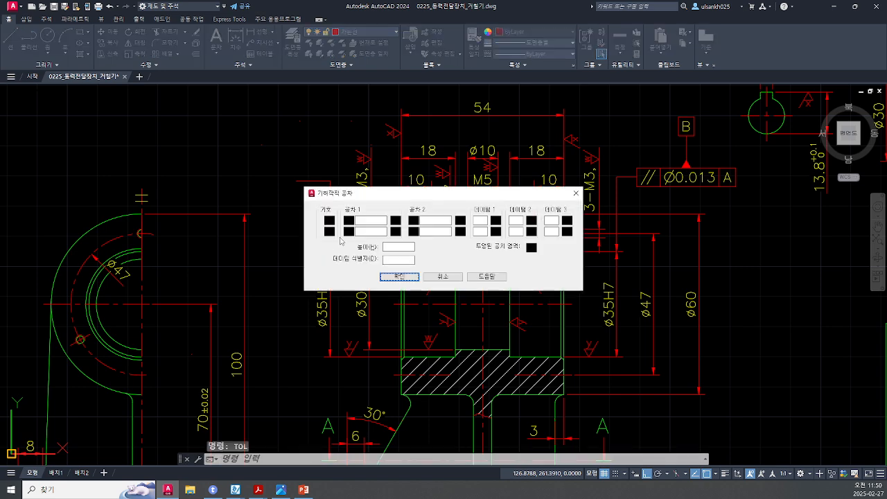
left_click(330, 222)
left_click(409, 225)
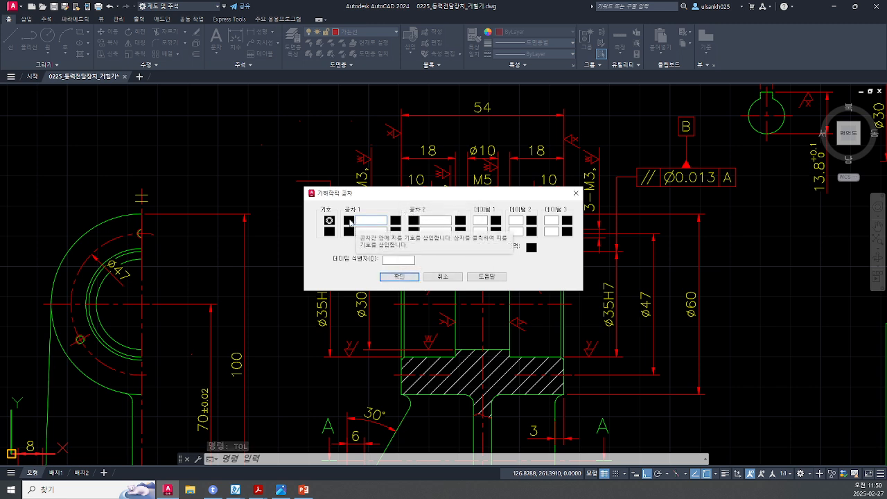
left_click(349, 221)
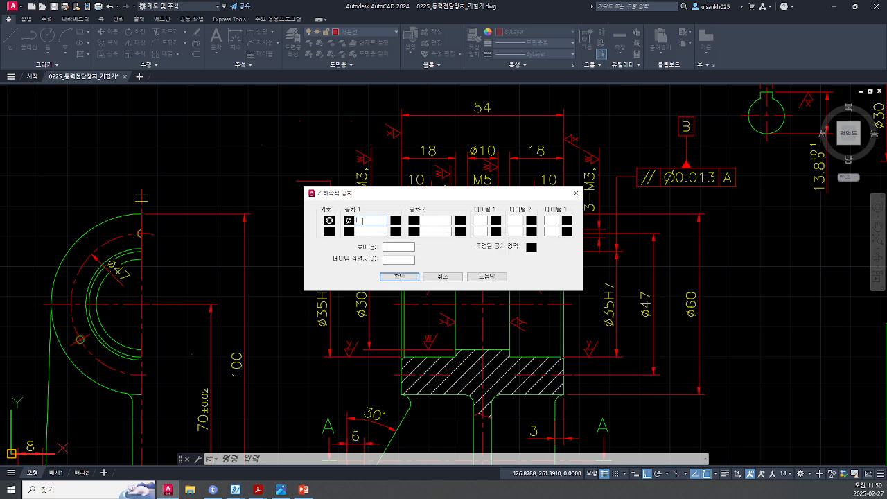
left_click(362, 221)
type("0.013")
left_click(482, 221)
type("B")
left_click(400, 276)
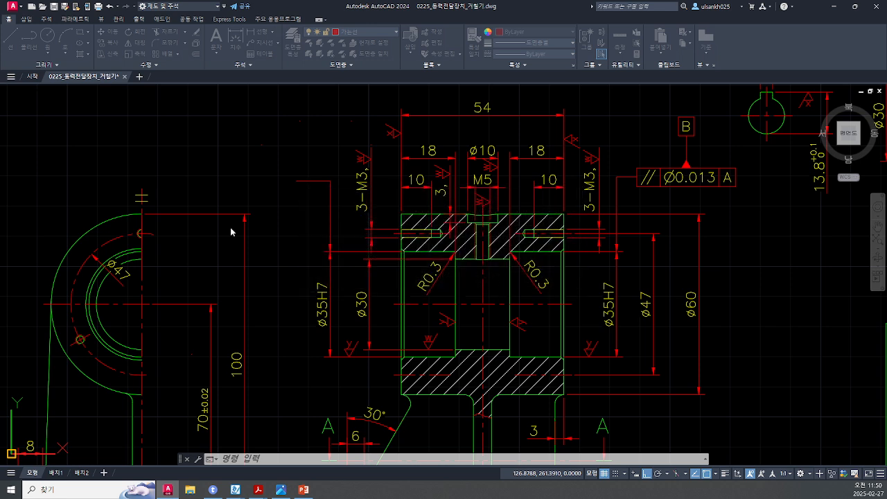
left_click(171, 175)
key("Escape")
- Move the concentricity frame so the midpoint of its right edge meets the left end of the ø35H7 leader
type("m")
key("Return")
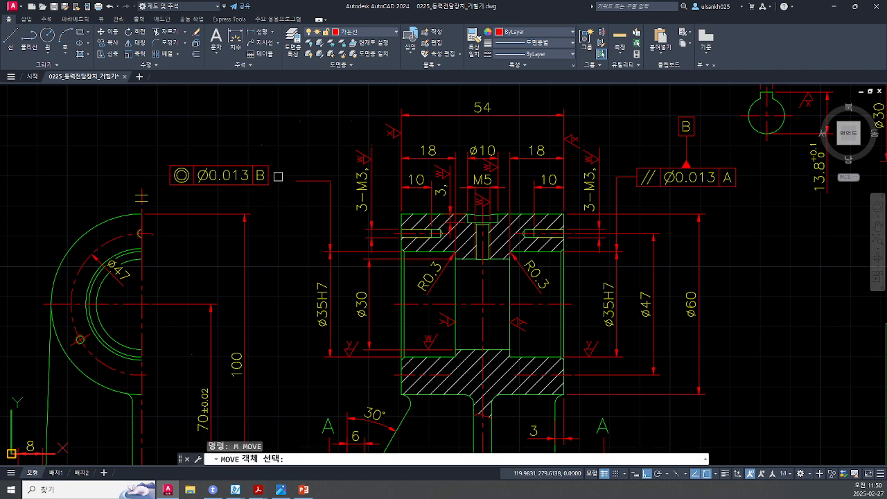
left_click(289, 202)
left_click(247, 160)
key("Return")
left_click(268, 177)
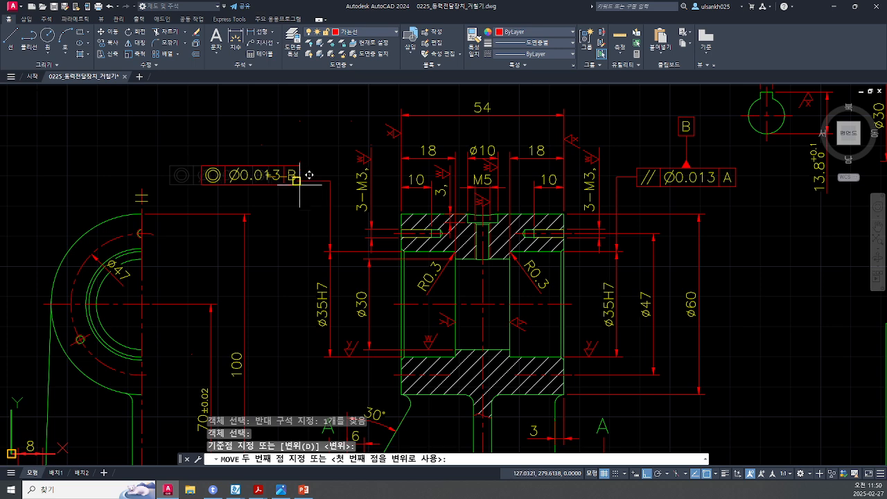
left_click(296, 181)
key("Escape")
mouse_move(503, 214)
middle_mouse_down()
mouse_move(484, 261)
mouse_move(443, 275)
middle_mouse_up()
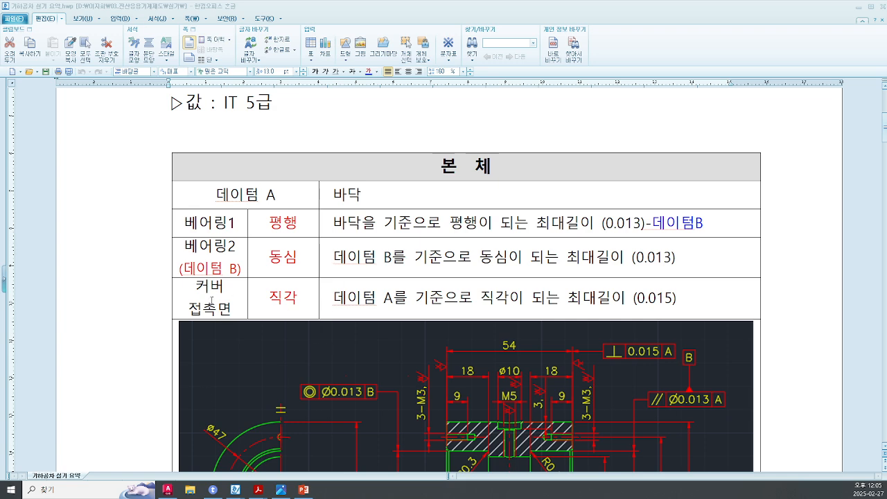
- Review the body's geometric tolerance summary table, including the rows for the second bearing and the cover contact face
scroll(193, 288, "up", 5)
left_click_drag(282, 265, 567, 263)
left_click(479, 275)
left_click(520, 293)
scroll(519, 294, "down", 3)
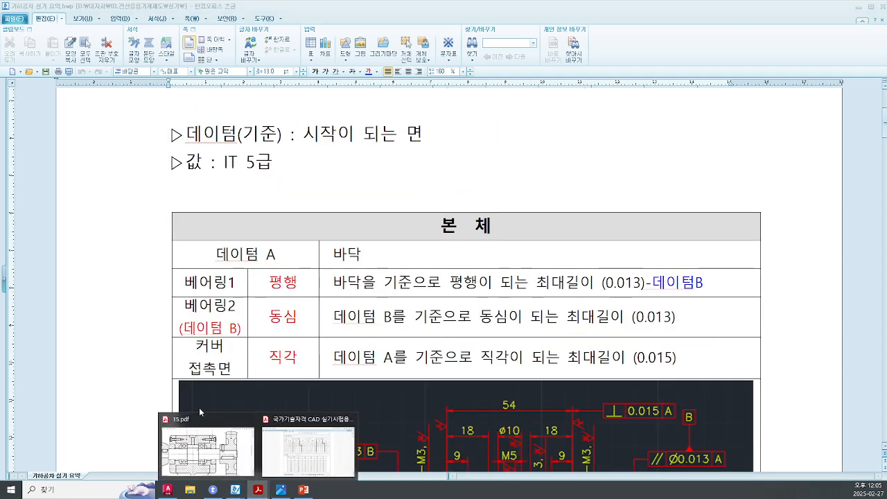
- Switch to the 15.pdf assembly drawing and examine the contact face between the body and the right cover, marking it temporarily
key("alt+Tab")
scroll(430, 219, "down", 1, "ctrl")
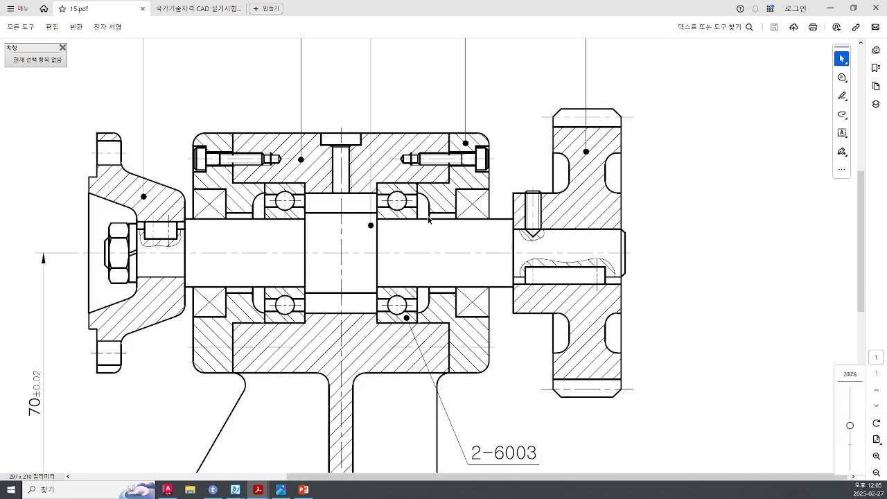
left_click_drag(451, 133, 450, 378)
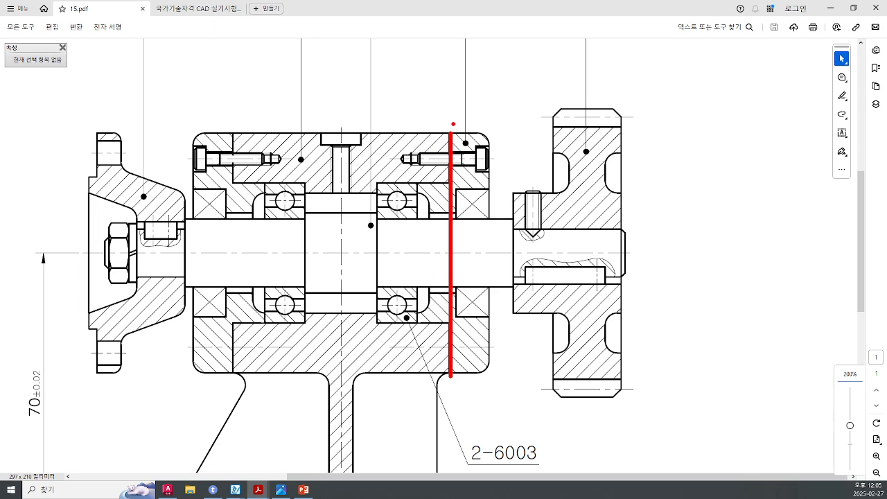
left_click_drag(458, 126, 459, 366)
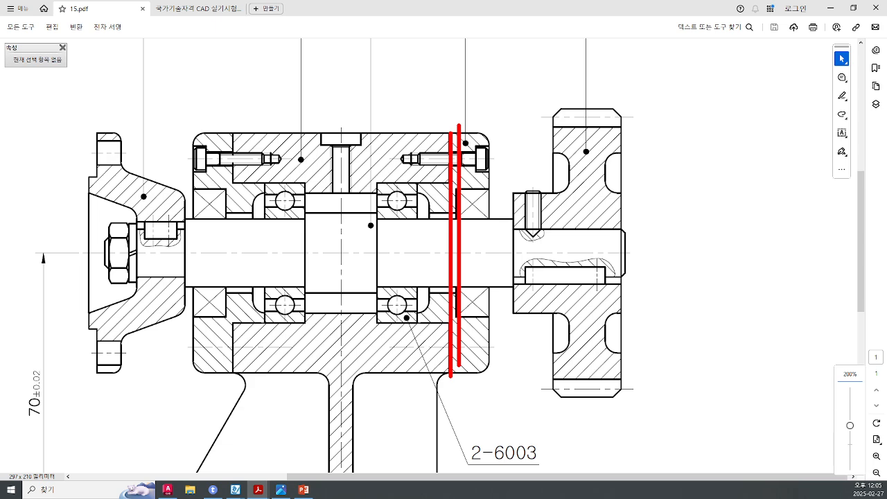
left_click_drag(474, 131, 417, 399)
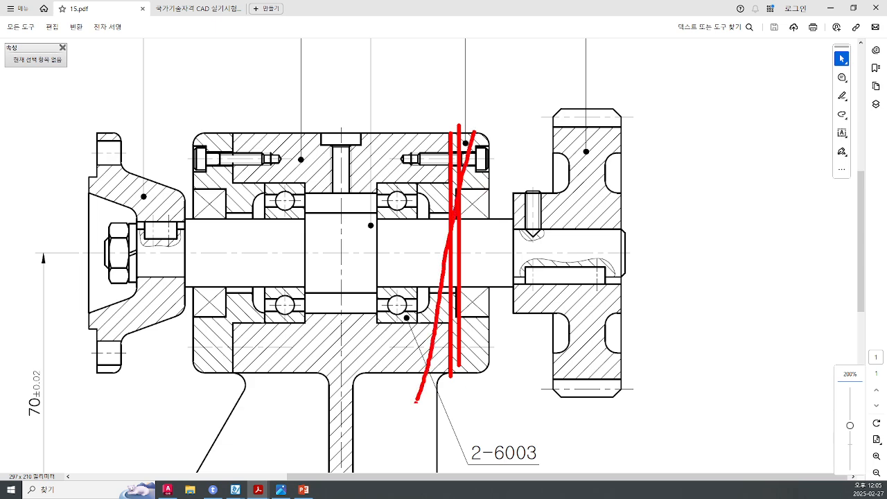
left_click_drag(444, 359, 442, 378)
left_click_drag(449, 129, 445, 394)
key("Escape")
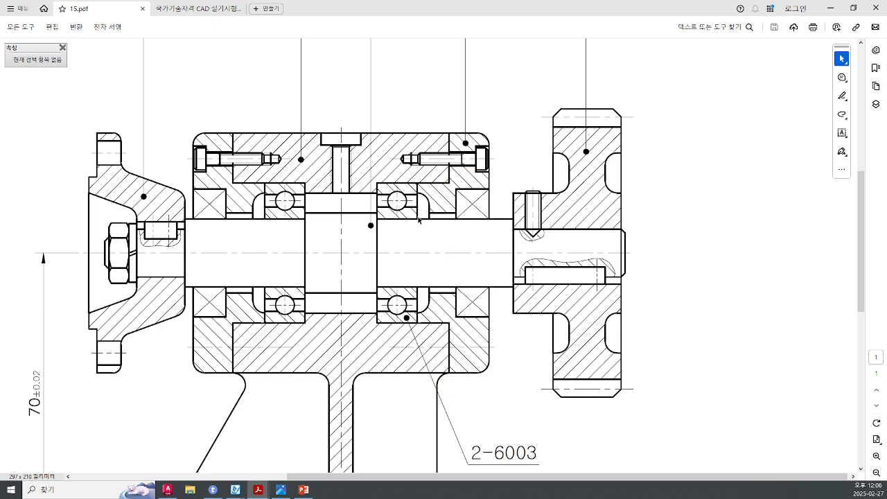
- Examine the cover contact face relative to base datum A and the shaft axis, marking them temporarily on the assembly drawing
scroll(361, 363, "down", 2, "ctrl")
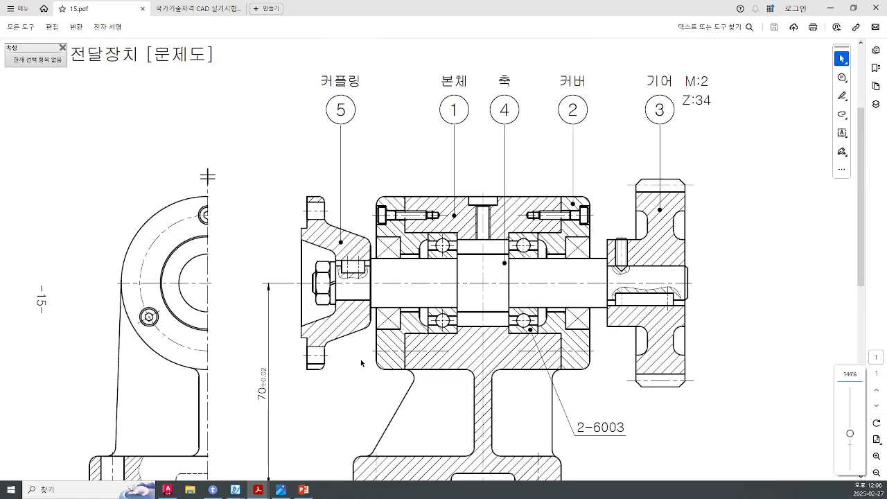
scroll(361, 364, "down", 1)
left_click_drag(583, 441, 325, 441)
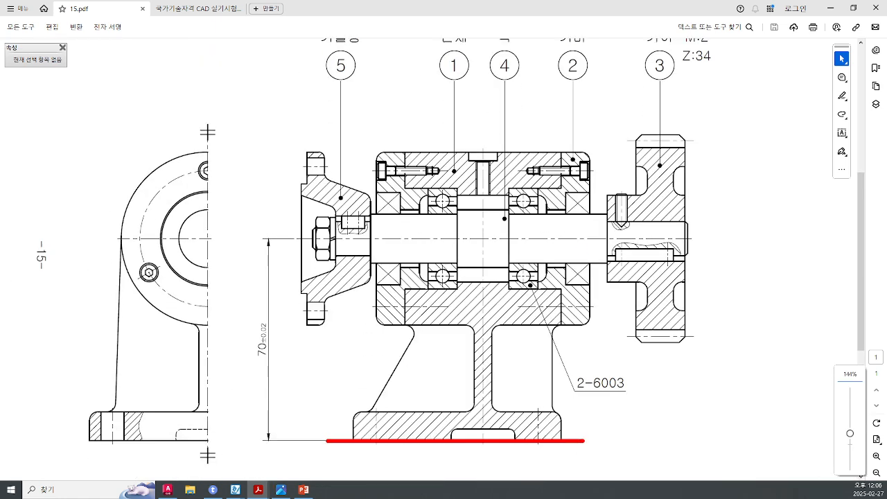
left_click_drag(560, 149, 561, 440)
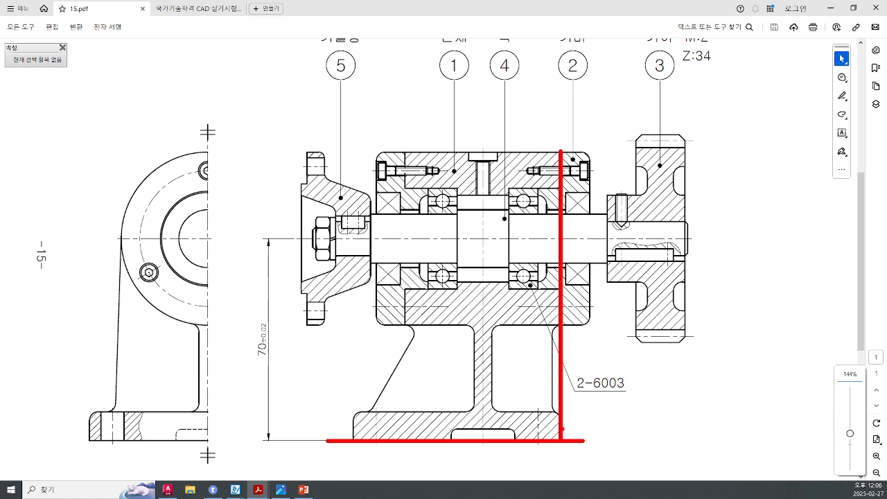
mouse_move(598, 427)
left_mouse_down()
mouse_move(590, 452)
mouse_move(621, 449)
left_mouse_up()
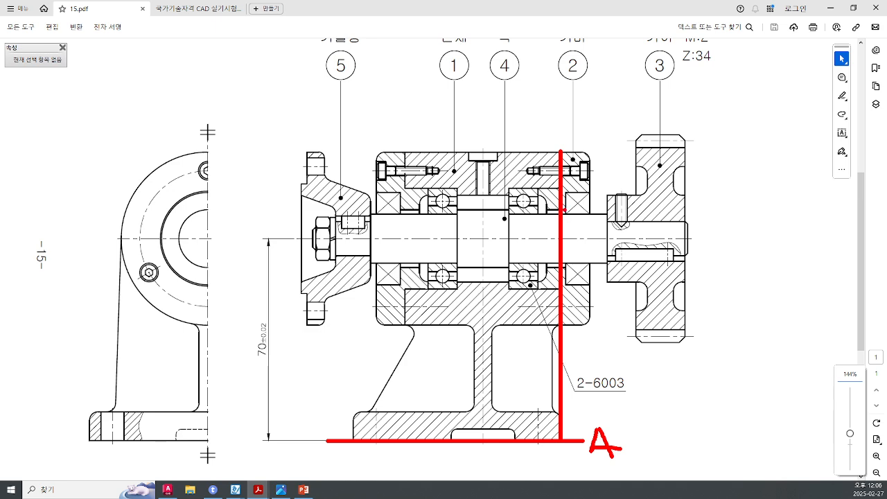
left_click_drag(608, 239, 378, 239)
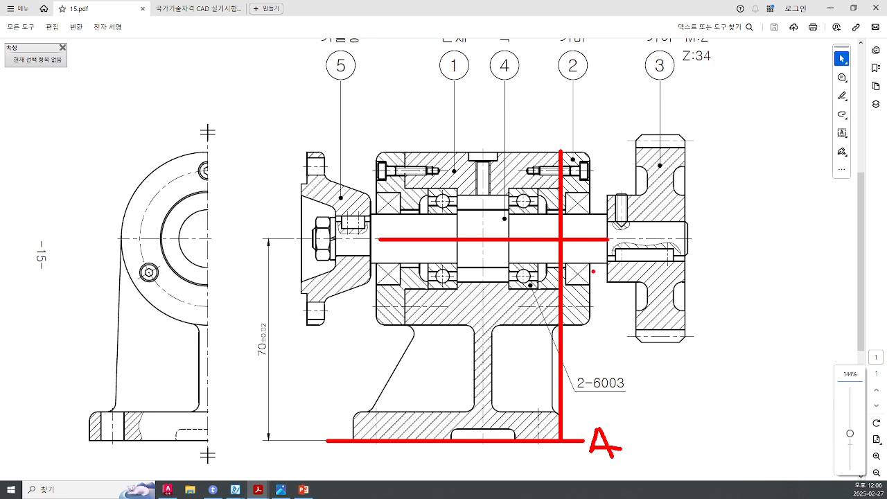
left_click_drag(573, 151, 573, 327)
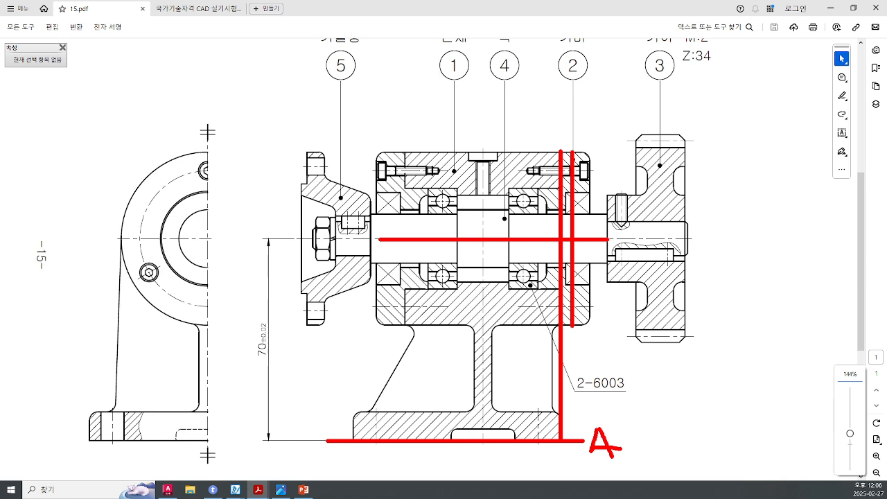
key("Escape")
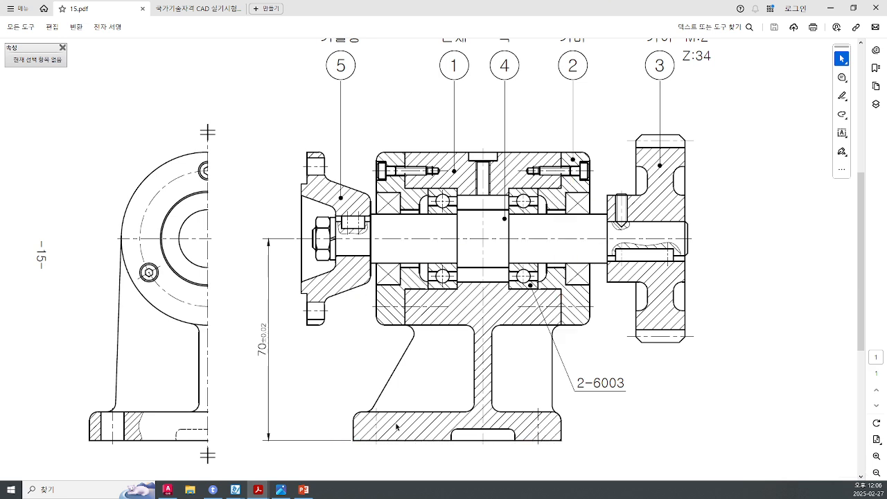
- Switch to AutoCAD and examine the body's right end face and its ø60 dimension in section view A-A
left_click(168, 489)
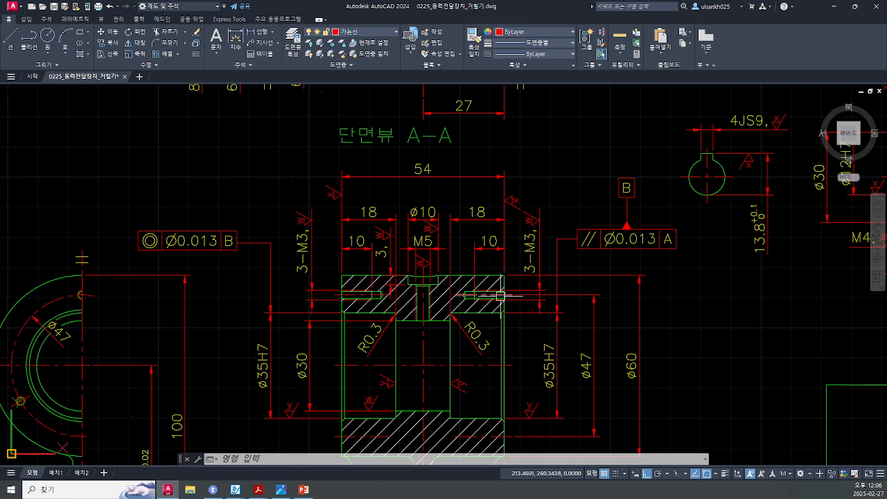
scroll(352, 356, "down", 3)
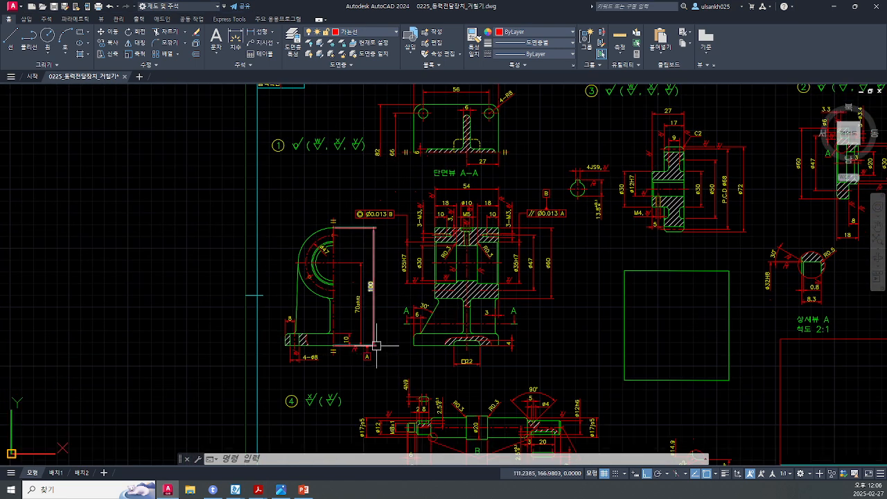
scroll(371, 347, "up", 2)
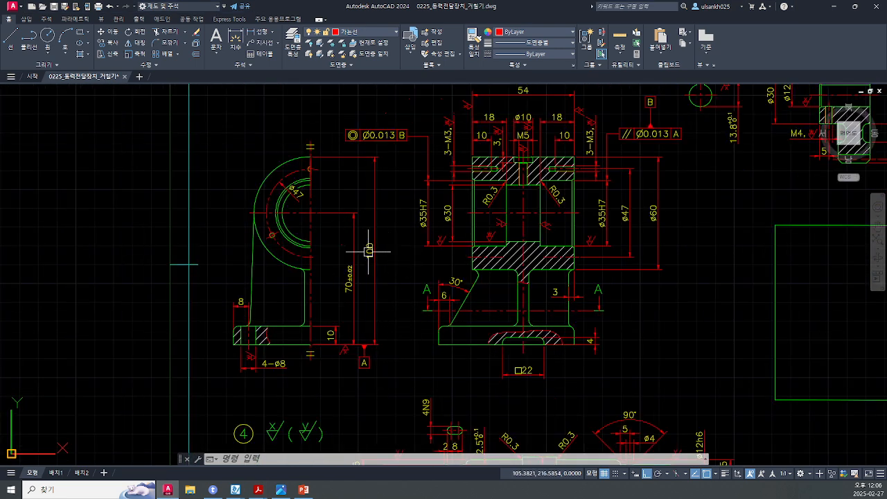
middle_click_drag(519, 301, 510, 331)
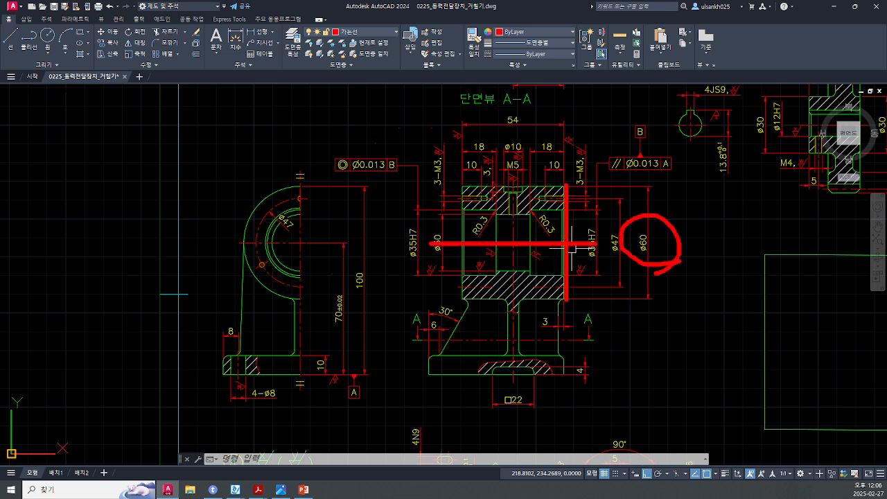
key("Escape")
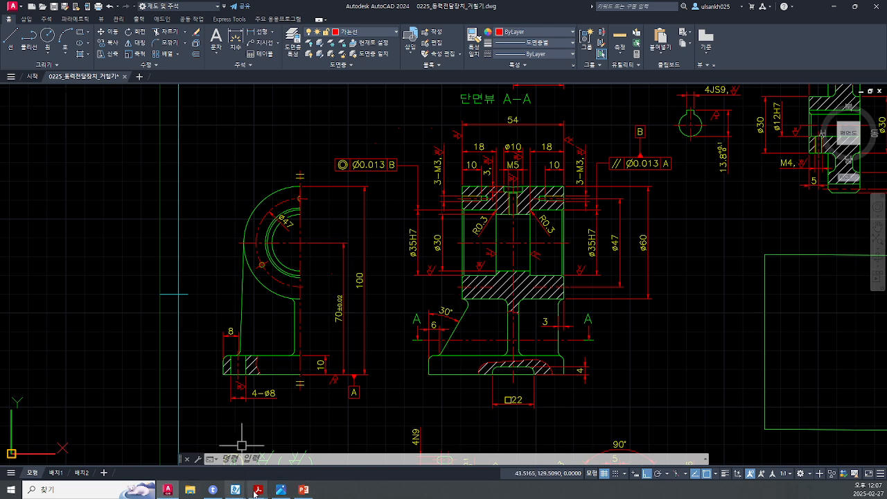
- Switch to the CAD standards PDF and look up the IT5 values around the 50–80 and 80–120 size ranges
mouse_move(260, 493)
left_click(305, 444)
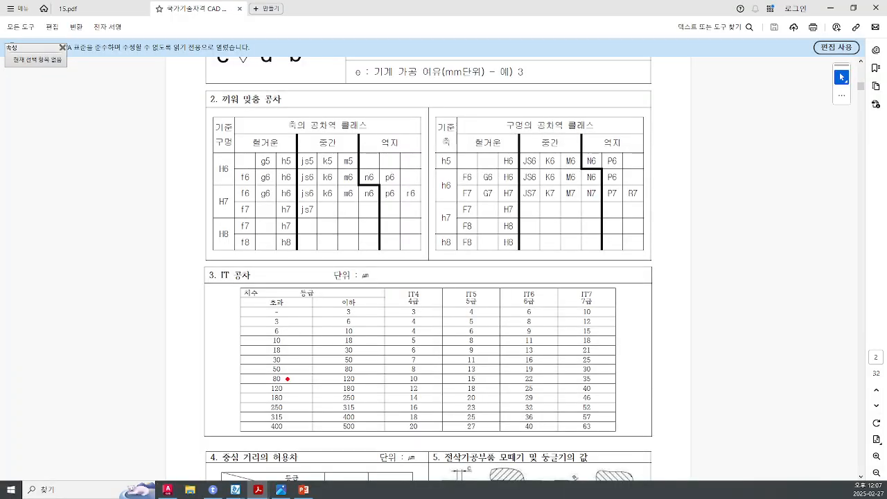
mouse_move(249, 374)
left_mouse_down()
mouse_move(486, 386)
mouse_move(473, 386)
mouse_move(474, 357)
mouse_move(463, 382)
left_mouse_up()
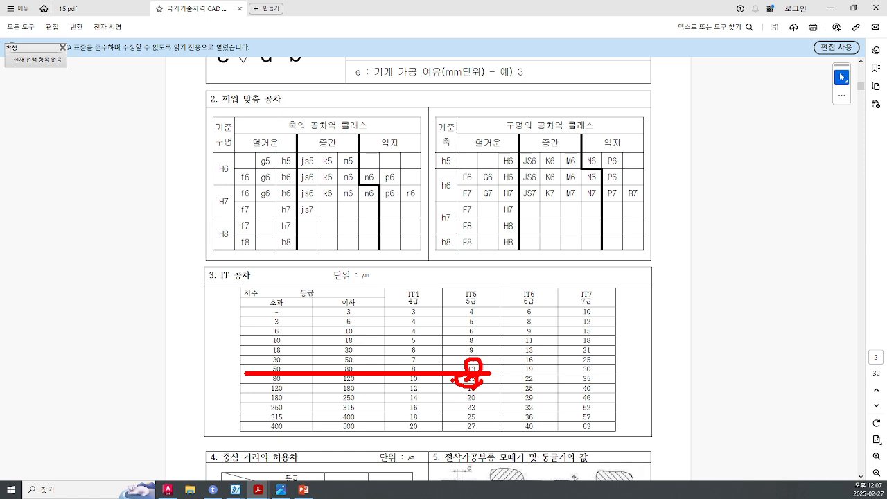
key("Escape")
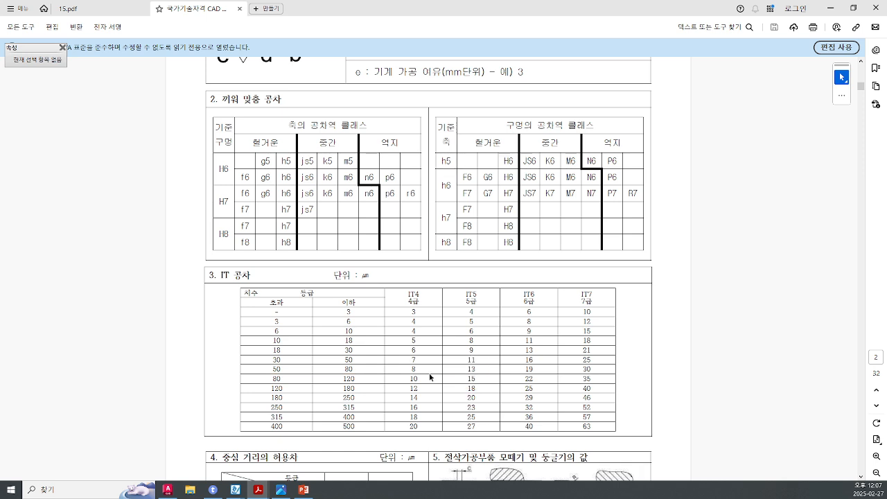
- Switch back to AutoCAD and draw a horizontal leader leftward from the left end of section A-A's 54 dimension
left_click(167, 489)
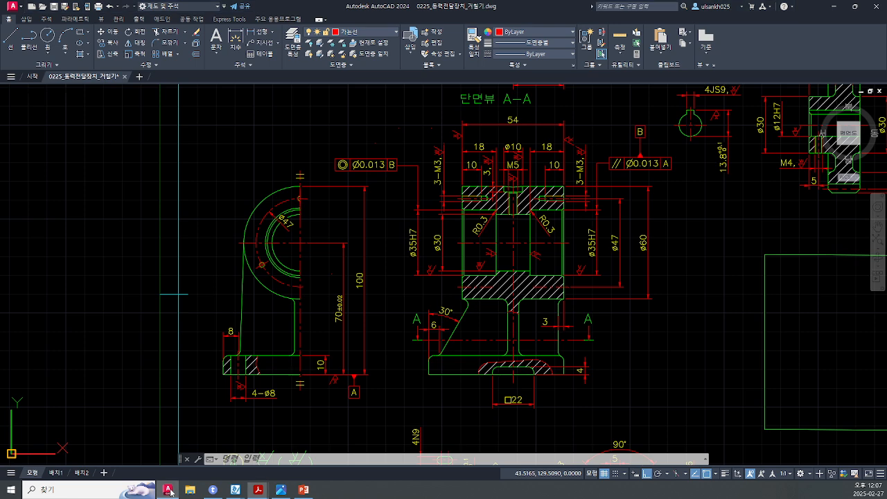
middle_click_drag(537, 251, 498, 276)
key("Escape")
key("Escape")
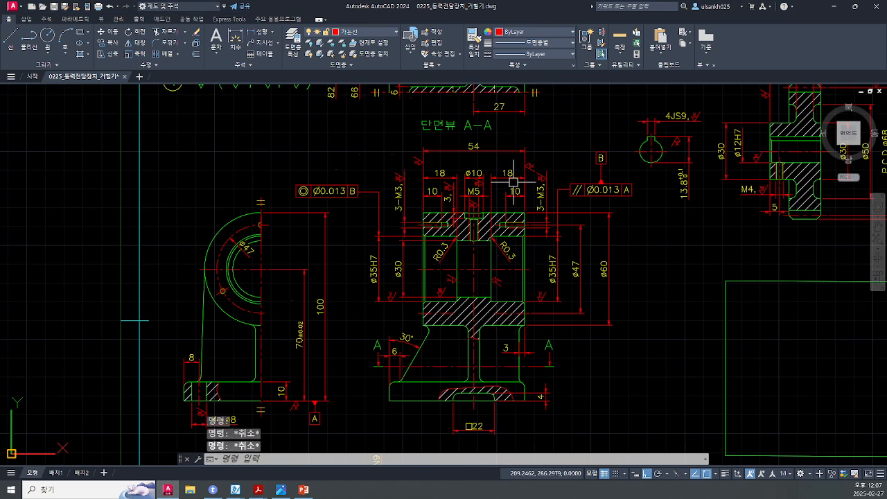
middle_click_drag(488, 266, 481, 246)
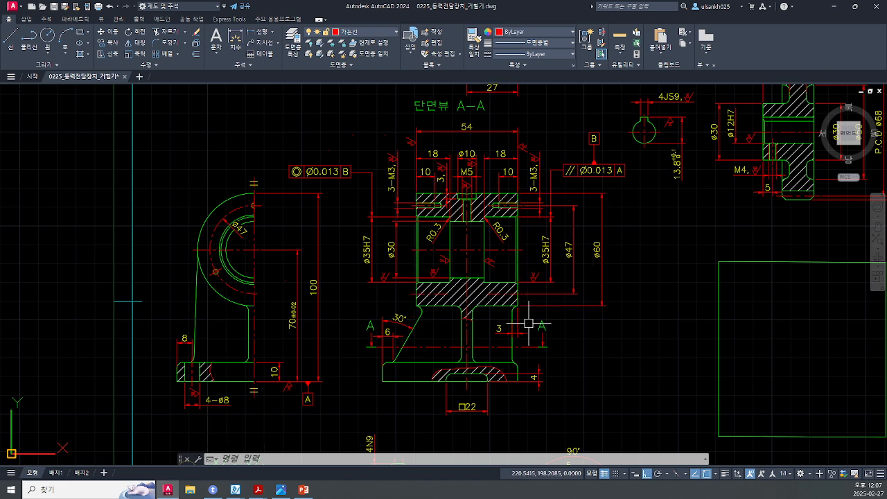
scroll(461, 143, "up", 4)
middle_click_drag(462, 143, 471, 233)
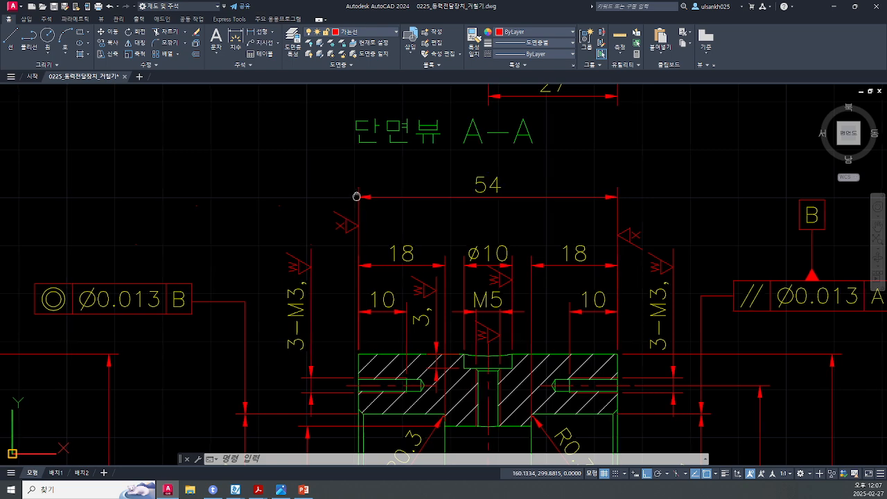
middle_click_drag(351, 197, 366, 175)
type("le")
key("Return")
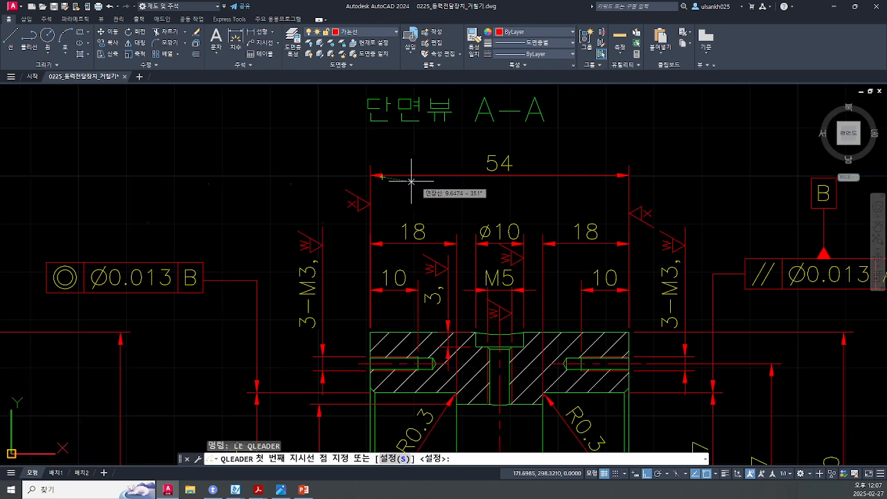
left_click(367, 177)
key("Escape")
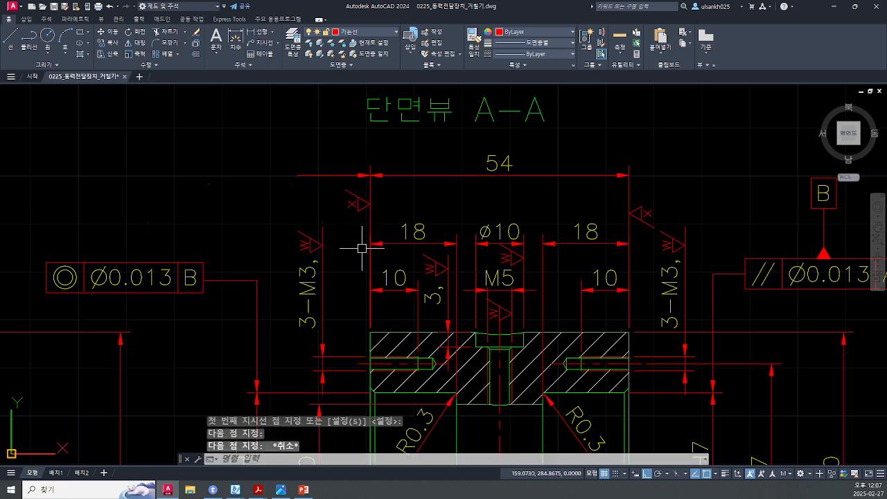
- Move the x surface finish symbol on section A-A's left extension line straight down, clear of the new leader
scroll(362, 184, "down", 2)
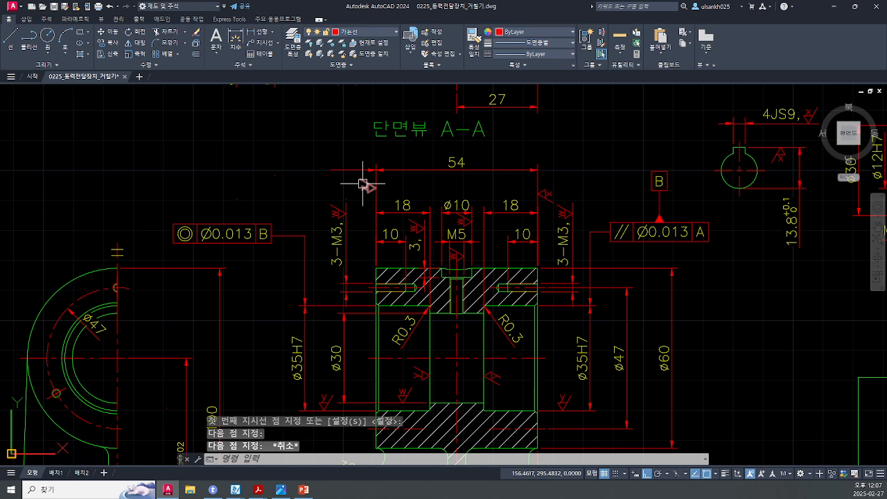
type("m")
key("Return")
left_click(365, 214)
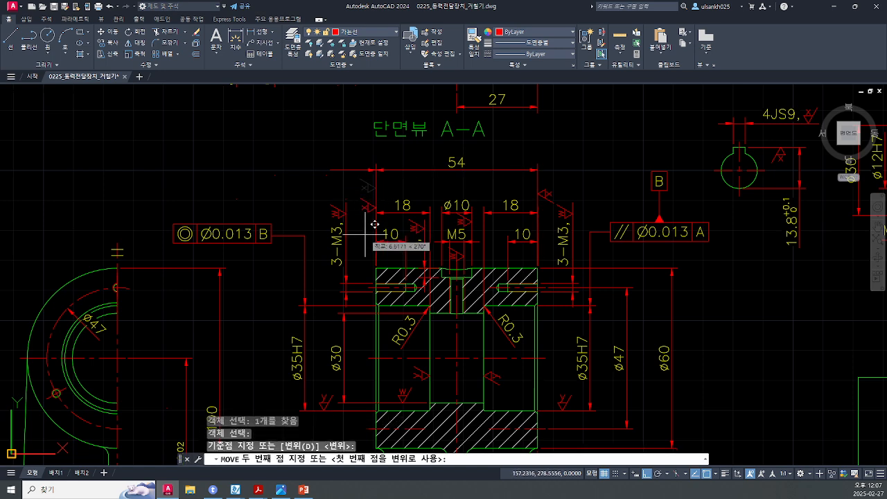
key("Escape")
- Create a perpendicularity tolerance frame with value 0.013 and datum B, placing it near the leader left of section A-A's 54 dimension
middle_click_drag(345, 182, 354, 164)
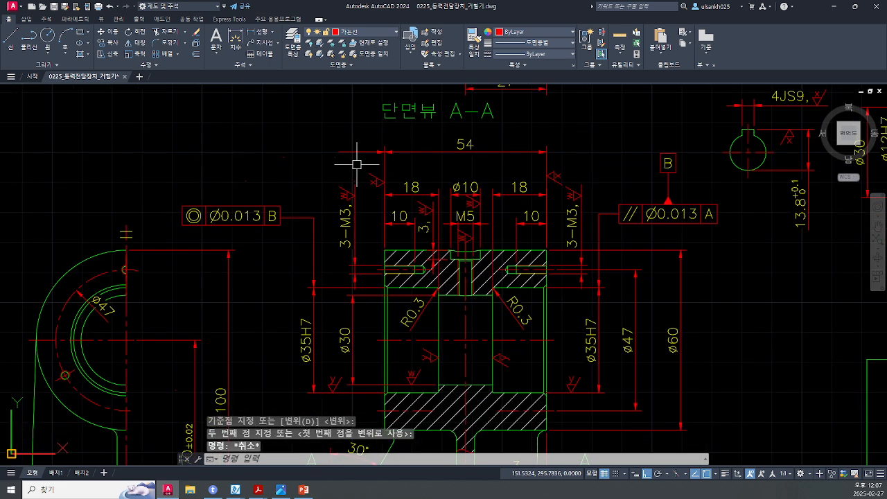
type("TOL")
key("Return")
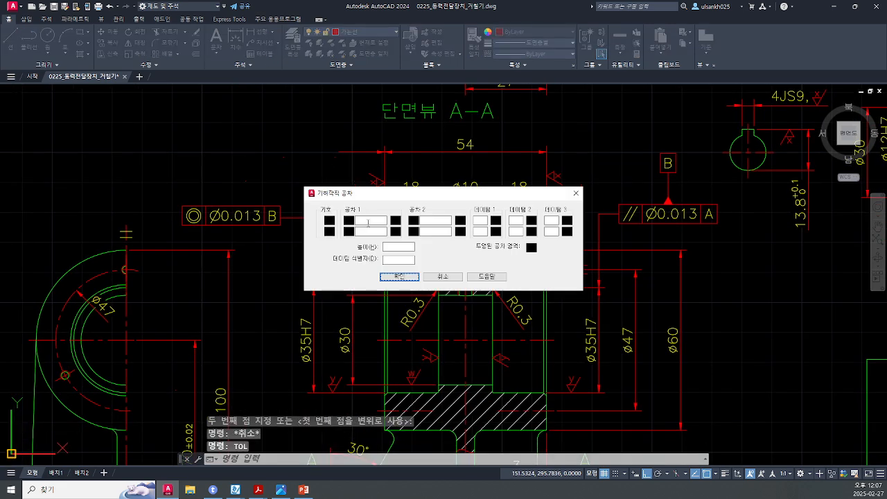
left_click(330, 221)
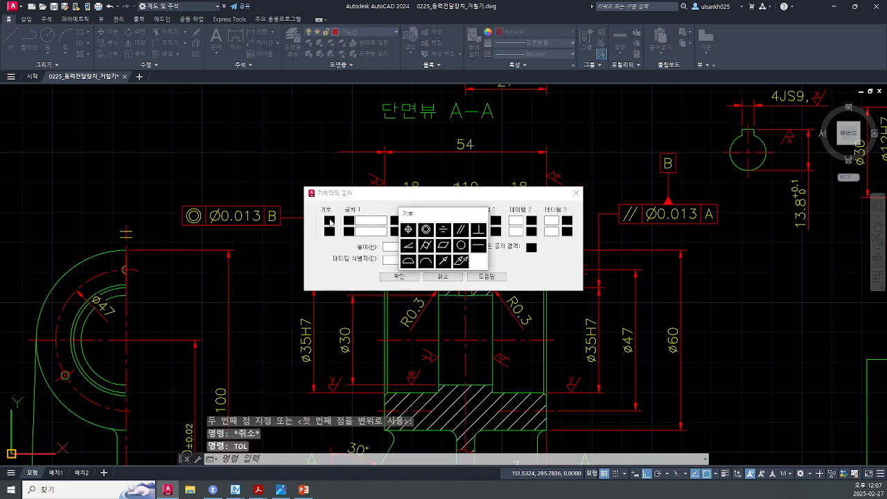
left_click(479, 230)
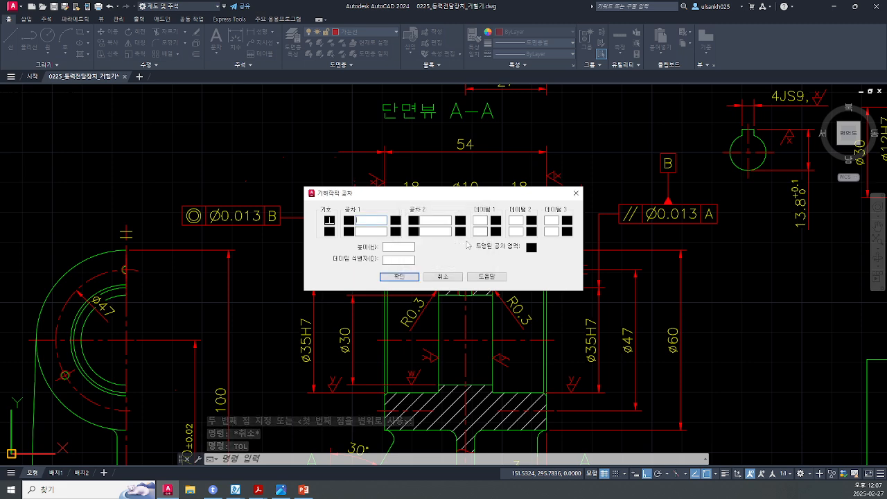
left_click_drag(406, 196, 379, 166)
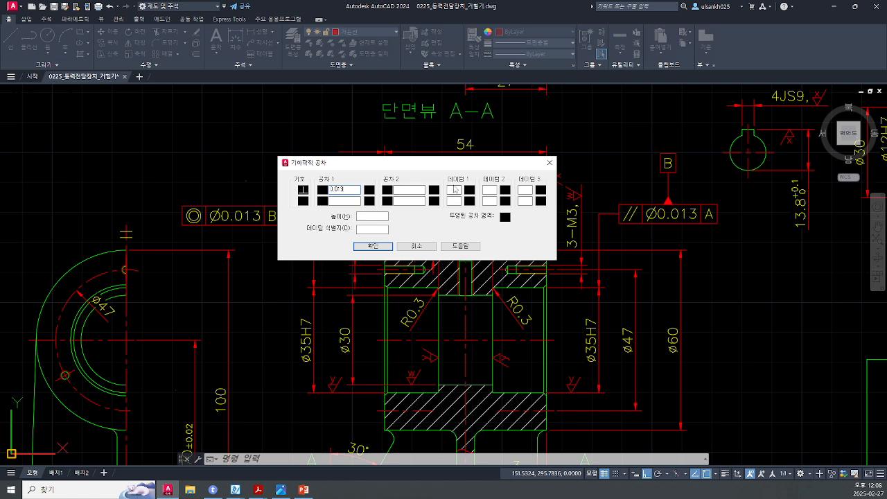
left_click(373, 246)
left_click(259, 164)
- Move the perpendicularity frame so the midpoint of its right edge meets the left end of the horizontal leader
type("m")
key("Return")
left_click(305, 161)
key("Return")
left_click(309, 160)
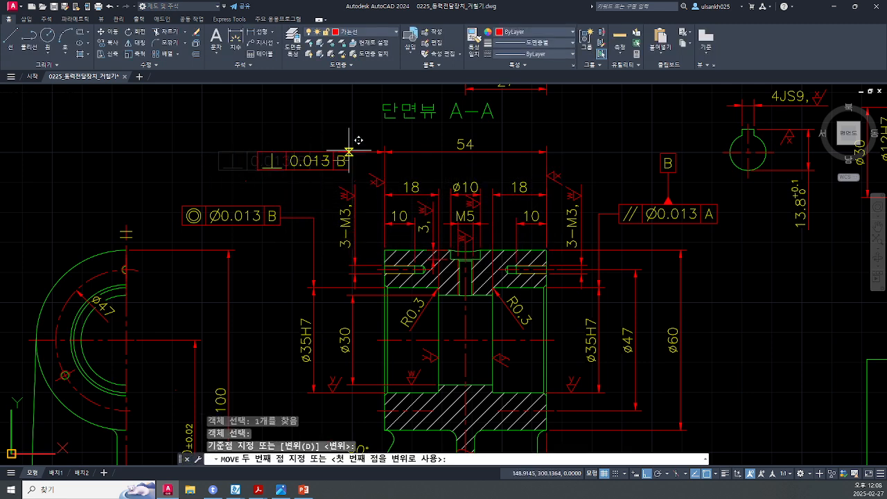
left_click(339, 152)
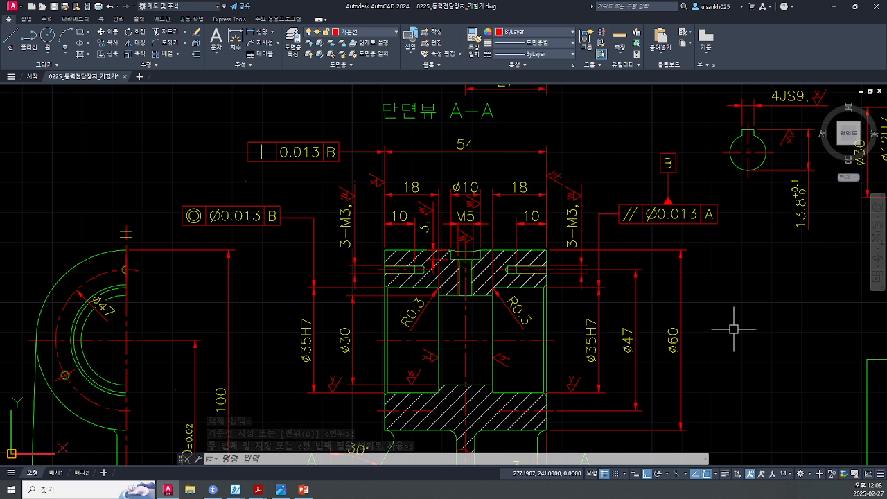
key("Escape")
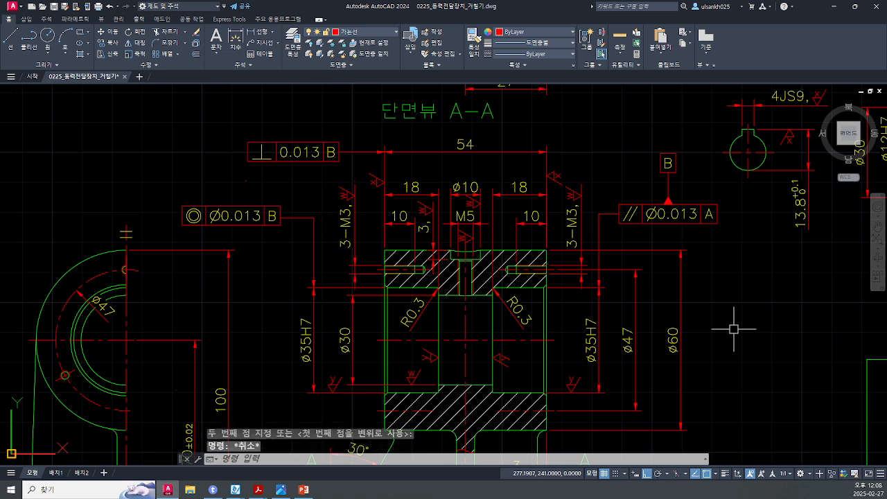